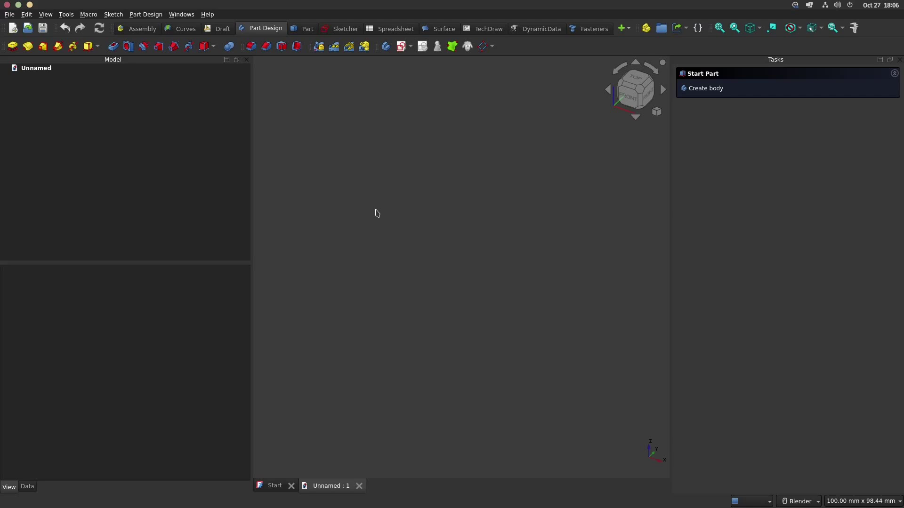
Step: Create a new body and start a sketch on its XZ plane
left_click(385, 50)
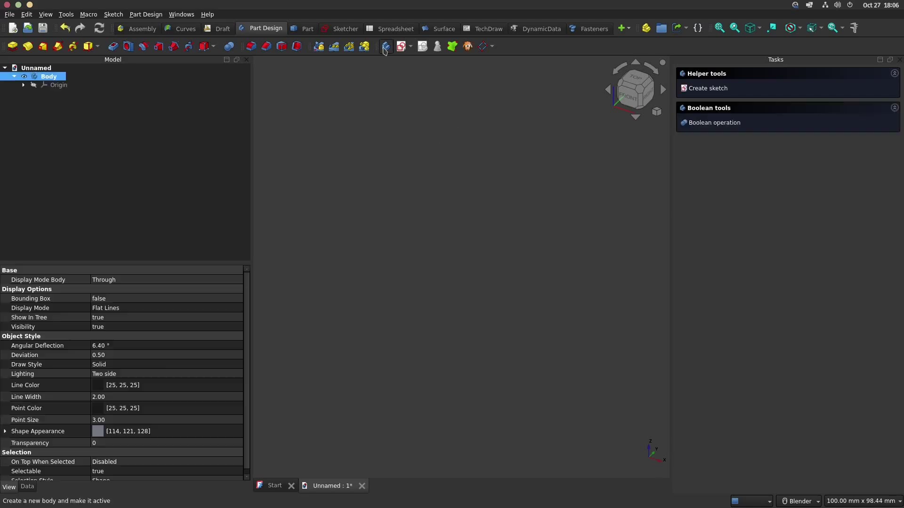
left_click(706, 89)
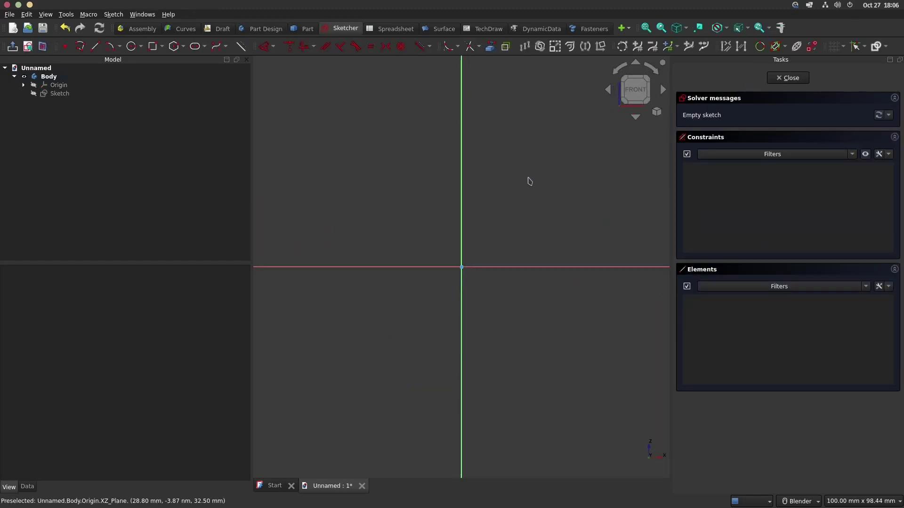
Step: Draw a 210 mm horizontal line from the origin along the positive horizontal axis
left_click(96, 47)
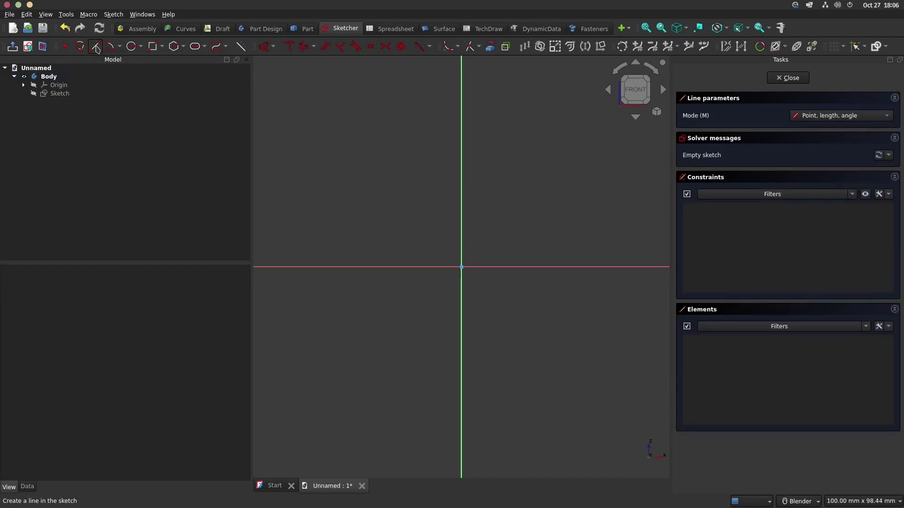
left_click(462, 267)
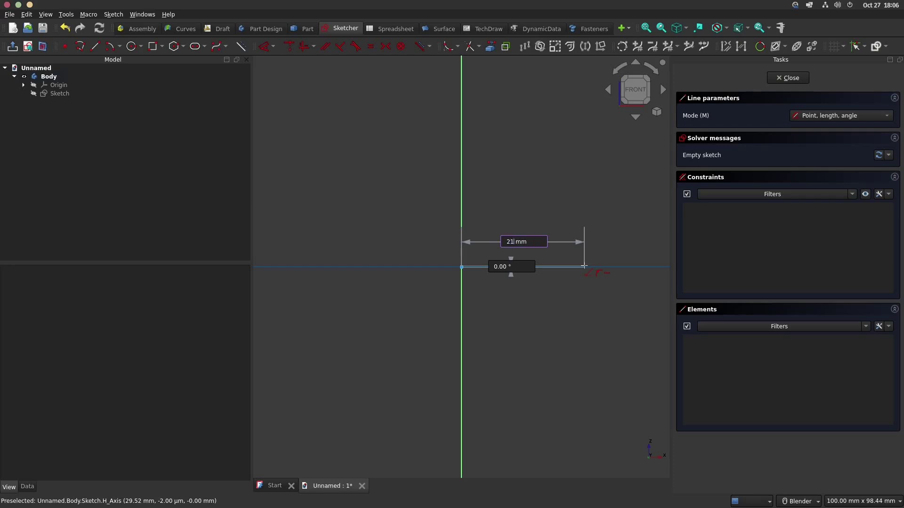
type("210")
key("Tab")
scroll(579, 264, "down", 8)
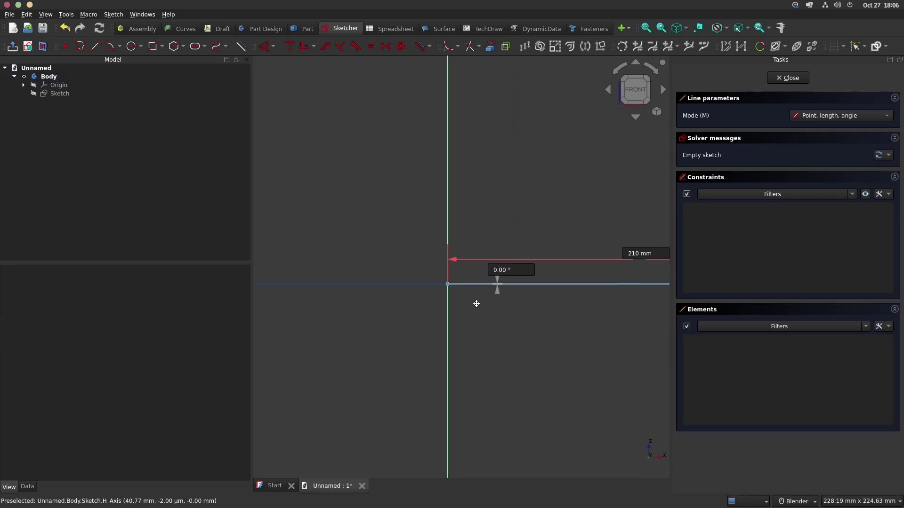
scroll(483, 287, "up", 3)
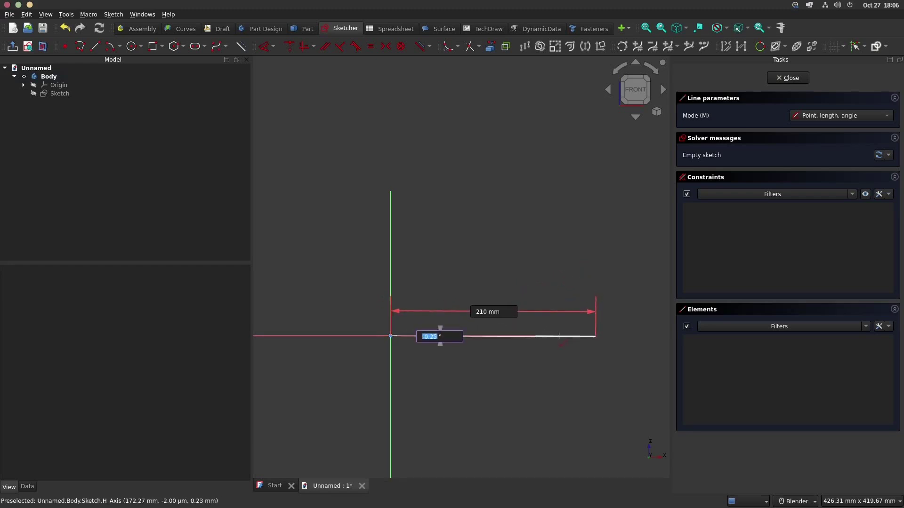
left_click(556, 334)
Step: Draw an 80 mm vertical line upward from the base line's outer end and convert it to construction geometry
scroll(555, 325, "down", 3)
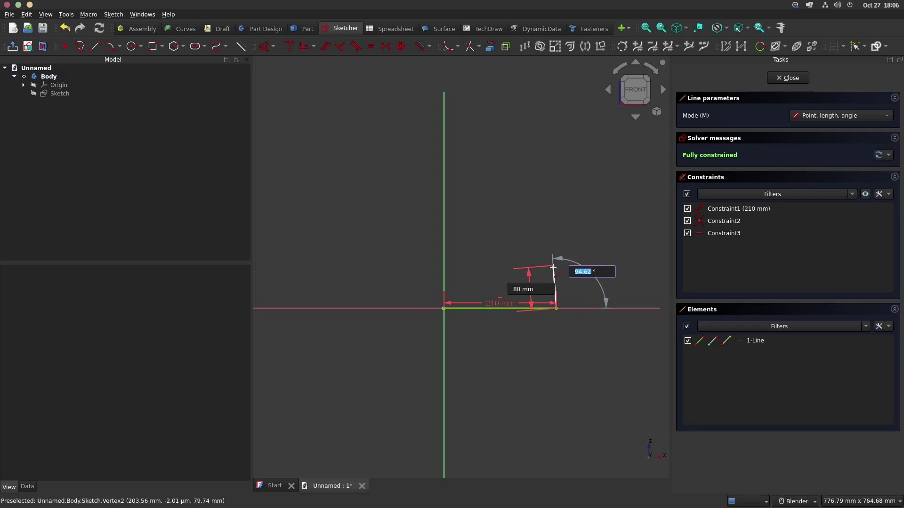
scroll(554, 269, "up", 2)
left_click(556, 267)
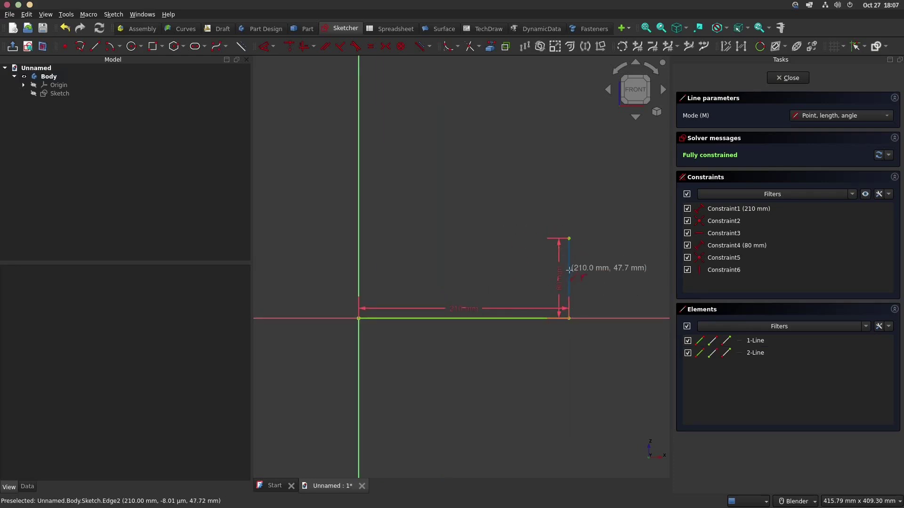
key("Escape")
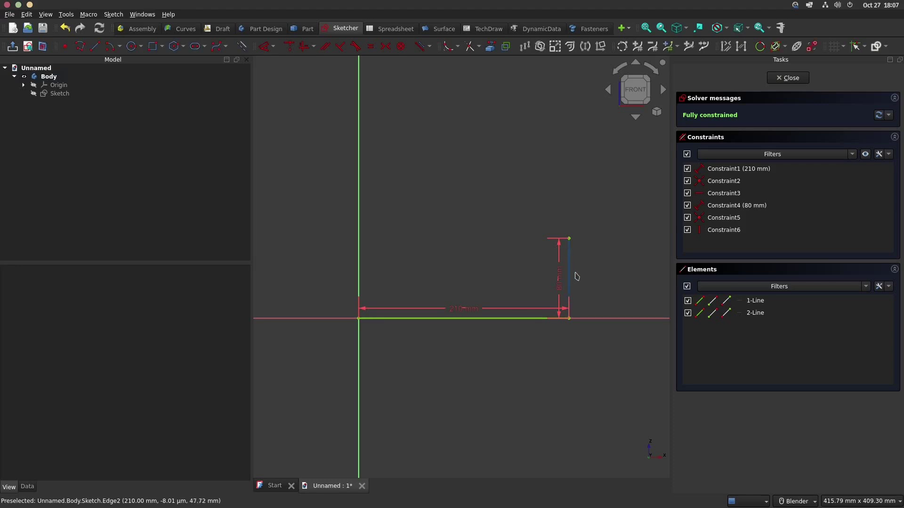
left_click(569, 270)
key("g")
key("n")
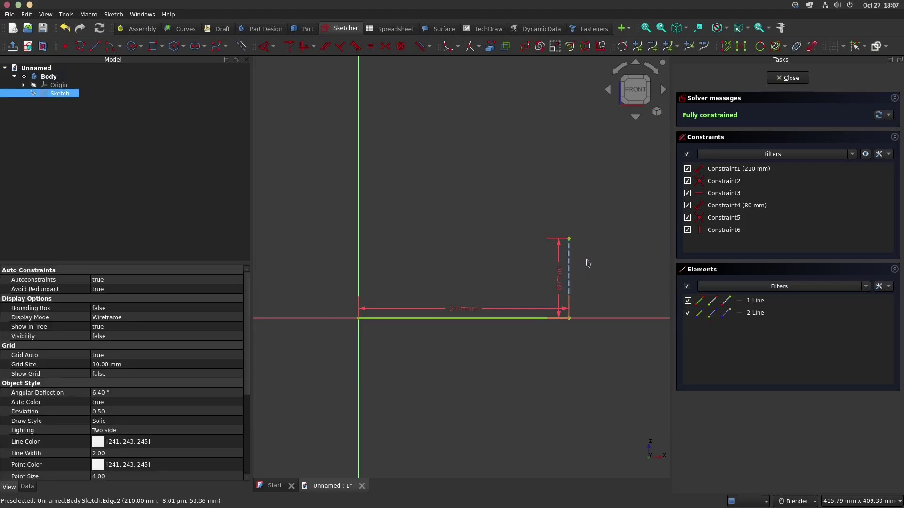
Step: Sketch a small quarter arc by its centre, bulging outward, just outside the 80 mm construction line
left_click(120, 47)
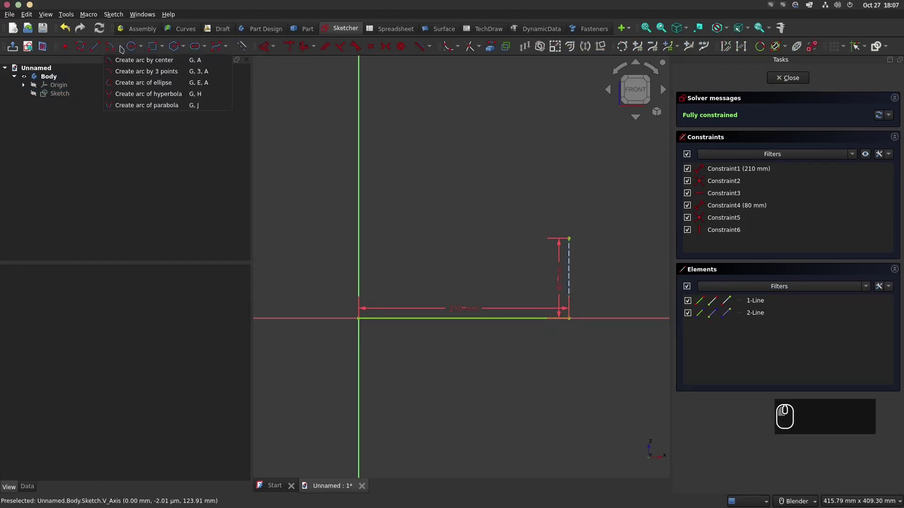
left_click(120, 48)
left_click(132, 48)
left_click(141, 48)
left_click(141, 48)
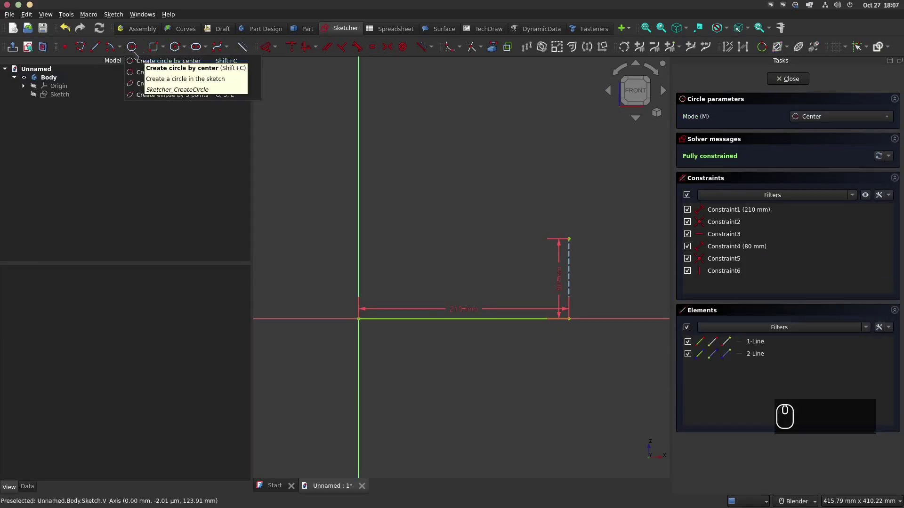
left_click(119, 47)
left_click(136, 61)
left_click(598, 297)
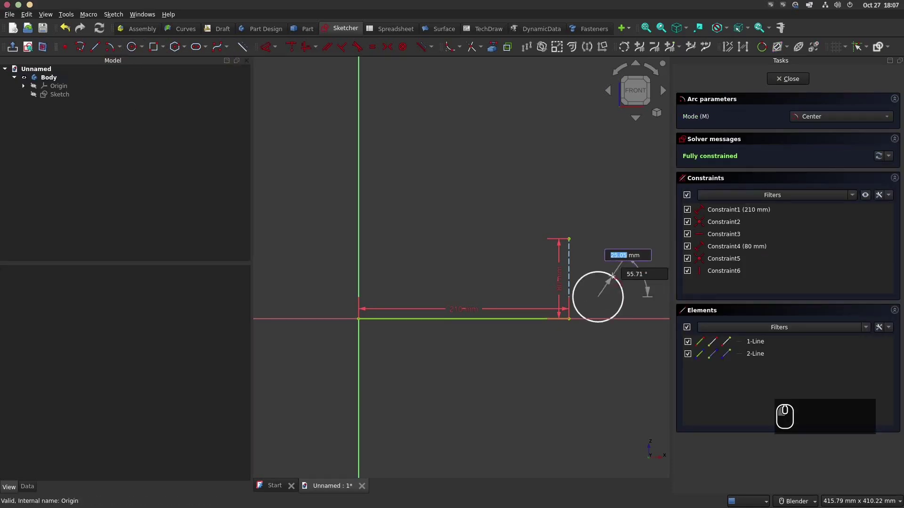
left_click(597, 284)
left_click(610, 300)
scroll(602, 312, "up", 2)
key("Escape")
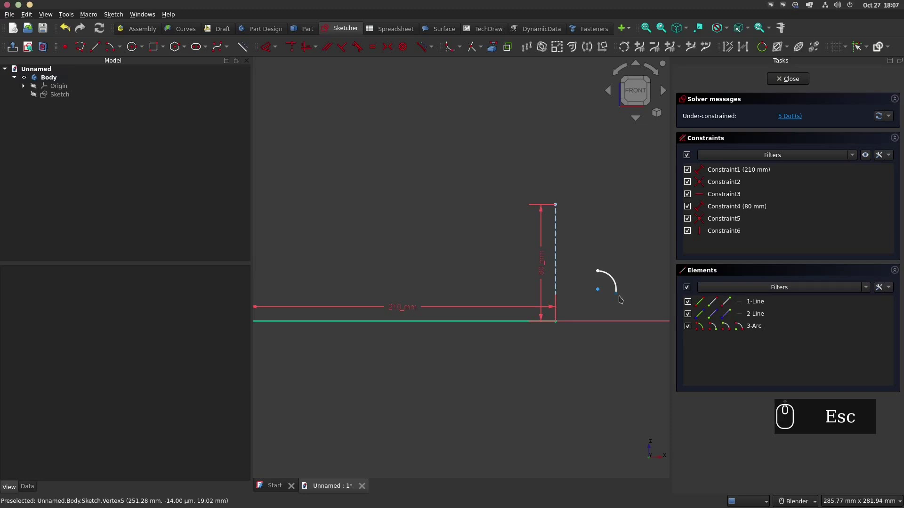
Step: Constrain the arc's endpoints to the construction line's two ends and its centre onto that line, forming a semicircle
left_click(616, 293)
left_click(556, 322)
key("c")
left_click(597, 271)
left_click(556, 204, "ctrl")
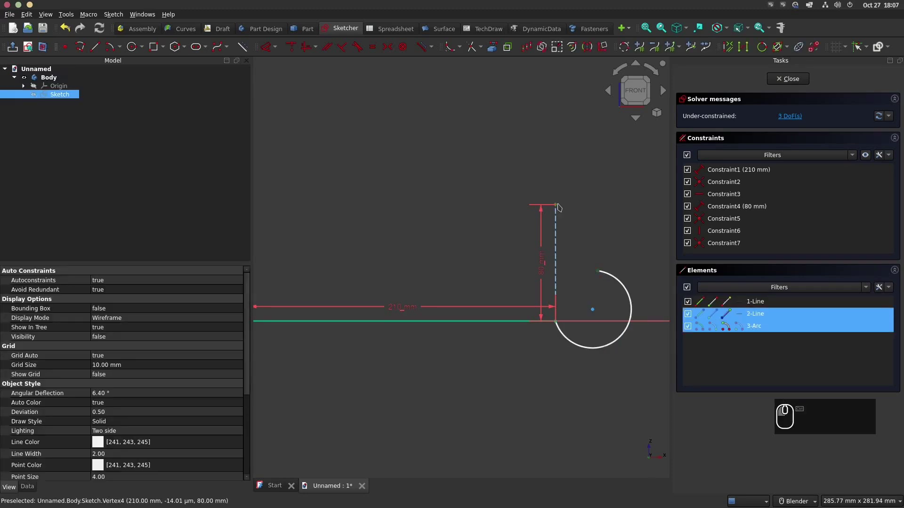
key("c")
left_click(592, 263)
left_click(556, 261, "ctrl")
key("c")
scroll(558, 248, "down", 2)
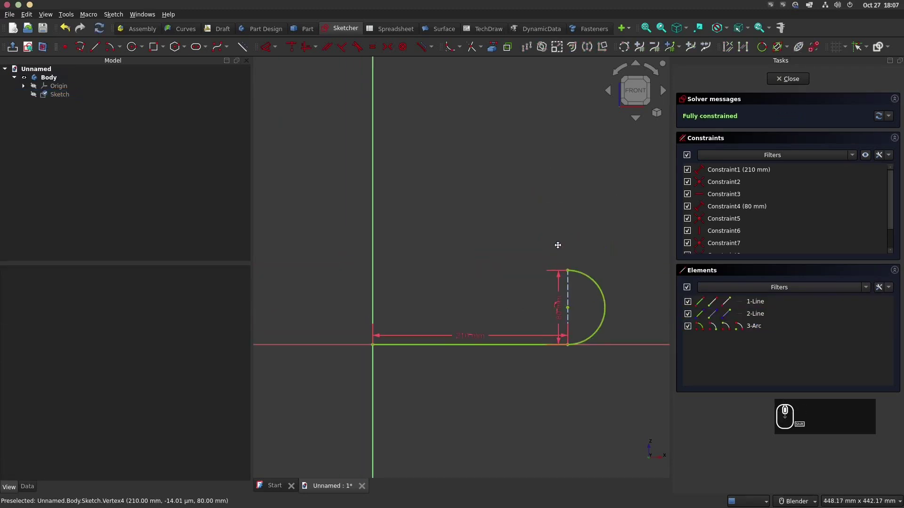
Step: Draw a 10 mm line upward from the semicircle's upper end and constrain it vertical
left_click(78, 50)
left_click(568, 272)
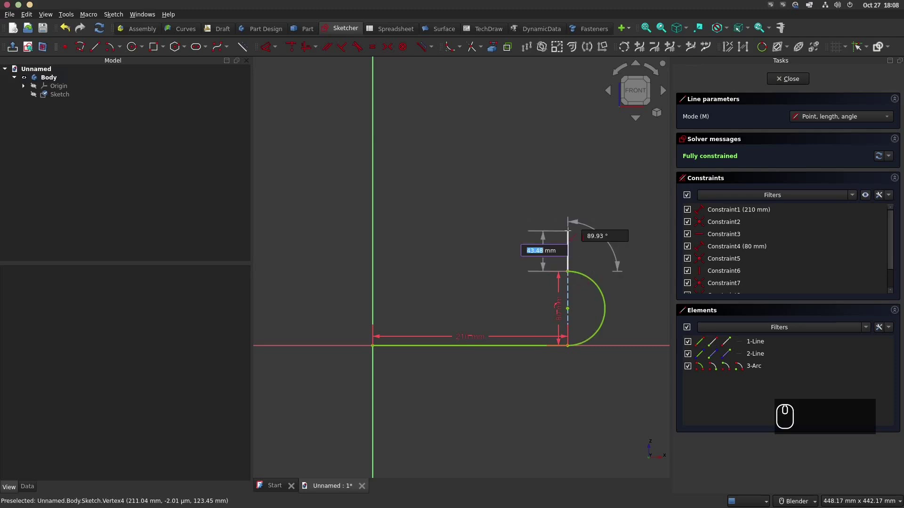
type("10")
key("Return")
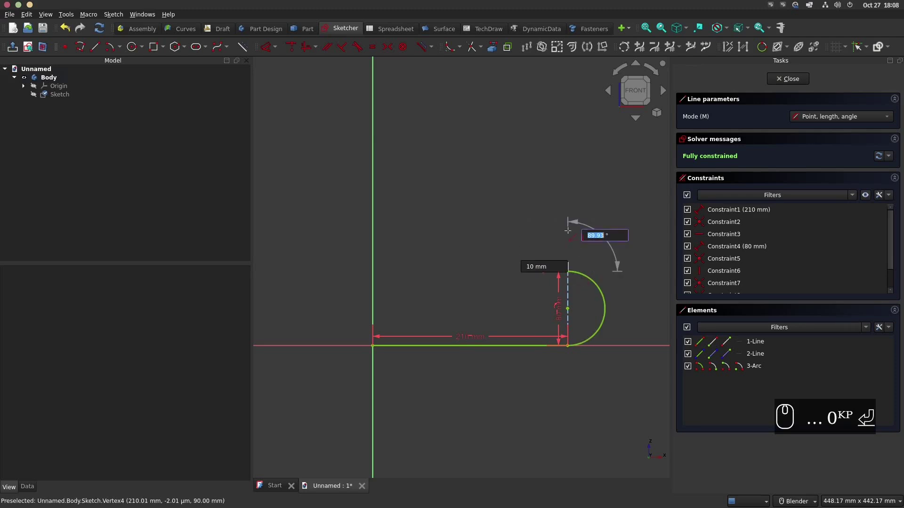
left_click(567, 228)
scroll(567, 263, "up", 2)
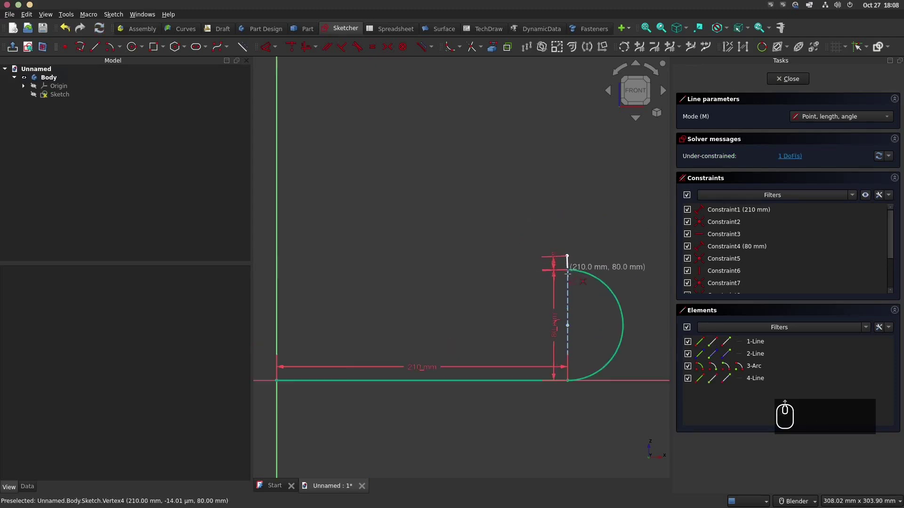
key("Escape")
scroll(570, 266, "up", 2)
left_click(569, 269)
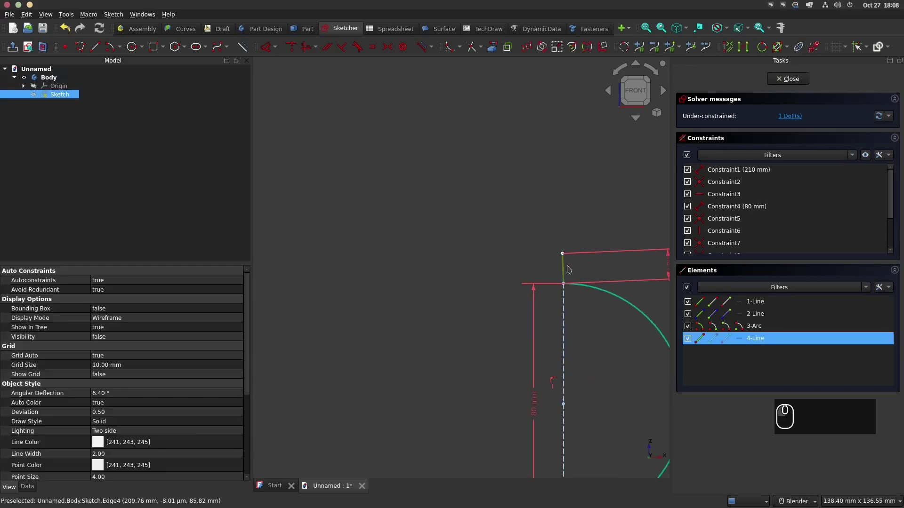
key("v")
scroll(577, 215, "down", 3)
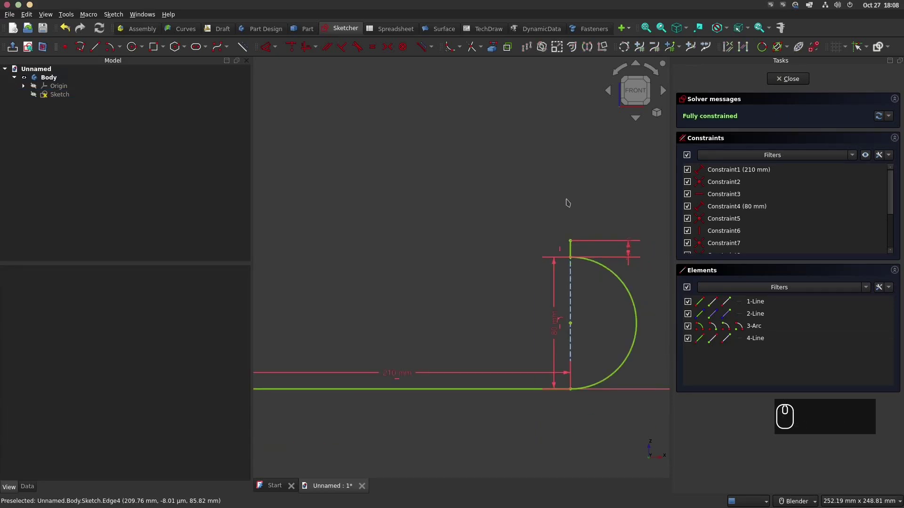
Step: Draw a vertical line up from the origin along the vertical axis and dimension its length to 2710 mm
scroll(568, 202, "down", 1)
left_click(95, 47)
scroll(551, 356, "down", 3)
left_click(455, 353)
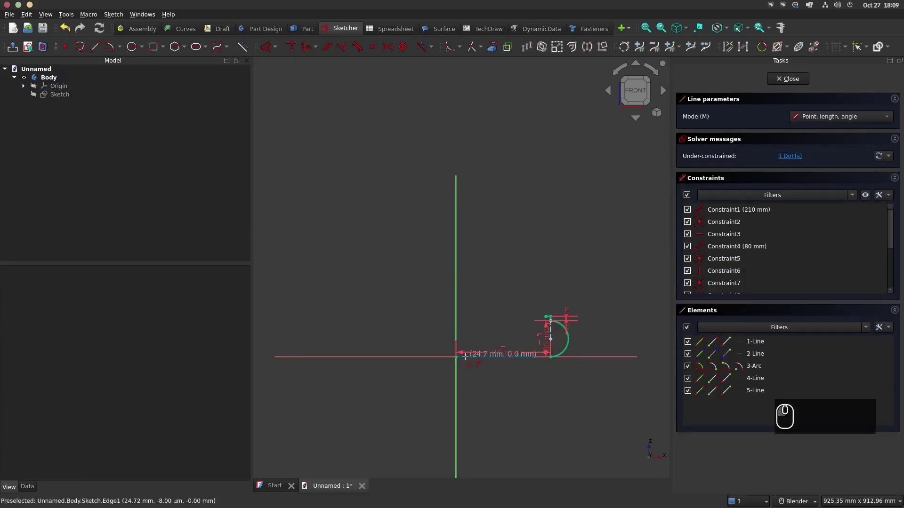
left_click(456, 99)
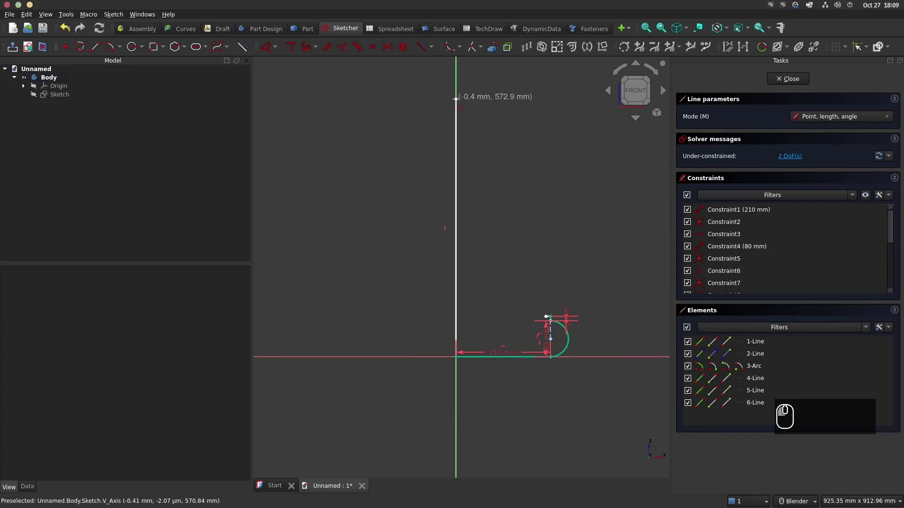
key("Escape")
left_click(454, 167)
left_click(385, 168)
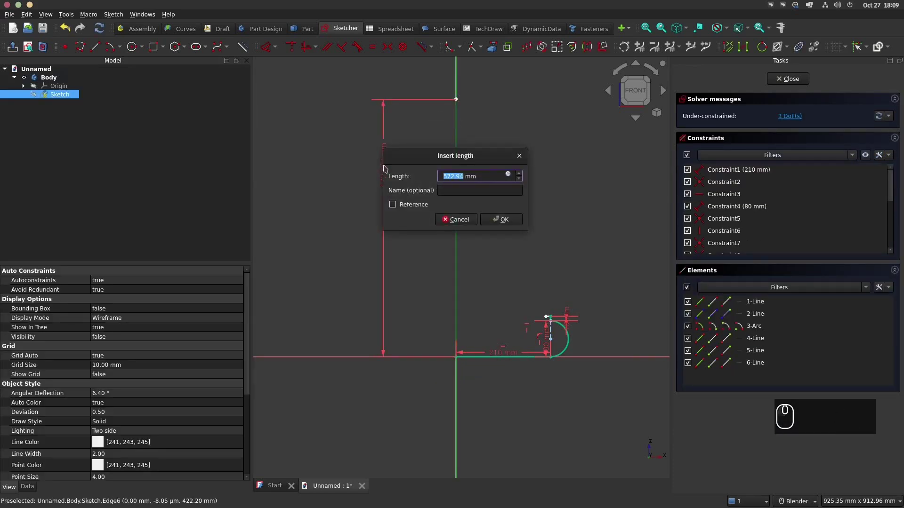
type("271")
key("Return")
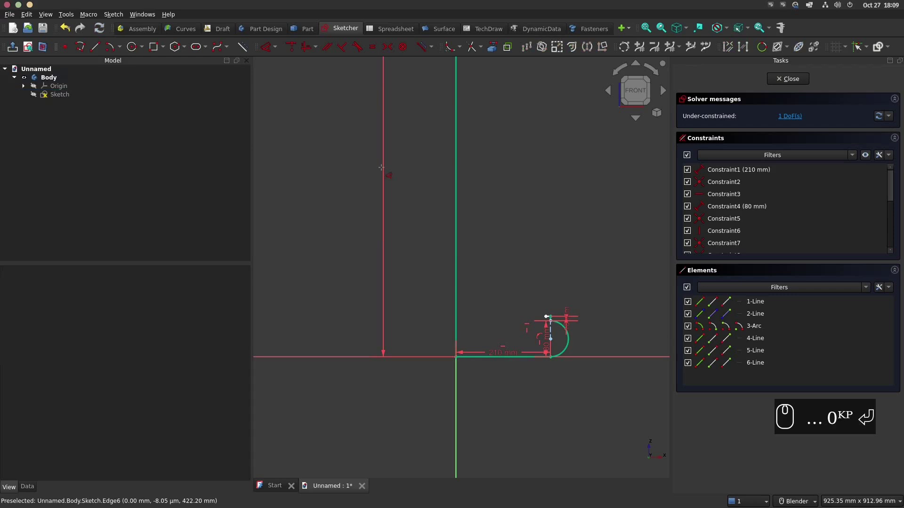
Step: Draw a horizontal line outward from the upper end of the tall vertical line and dimension it to 215 mm
scroll(490, 349, "up", 6)
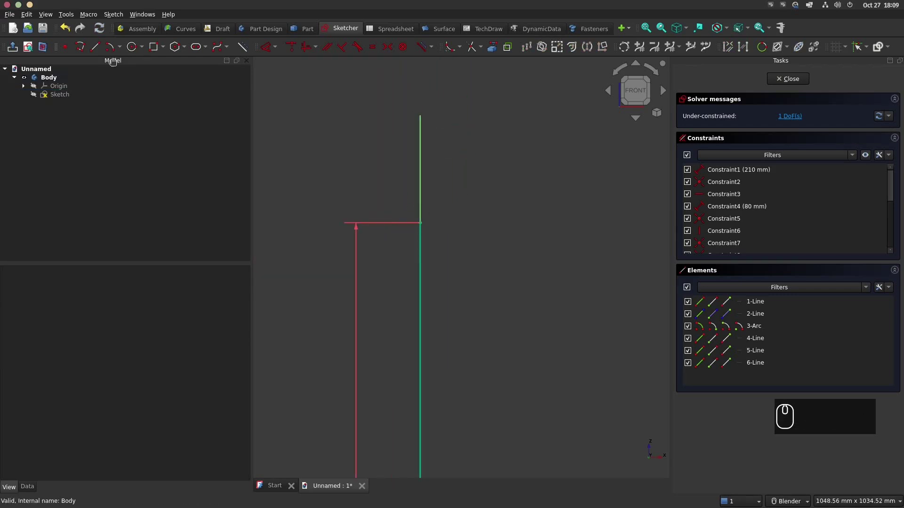
left_click(93, 52)
left_click(420, 222)
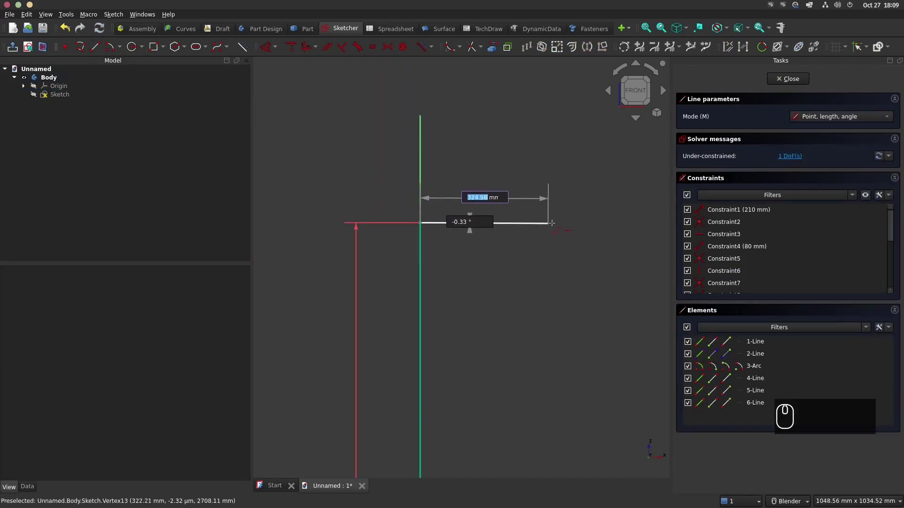
left_click(559, 223)
key("Escape")
key("d")
left_click(546, 223)
left_click(506, 187)
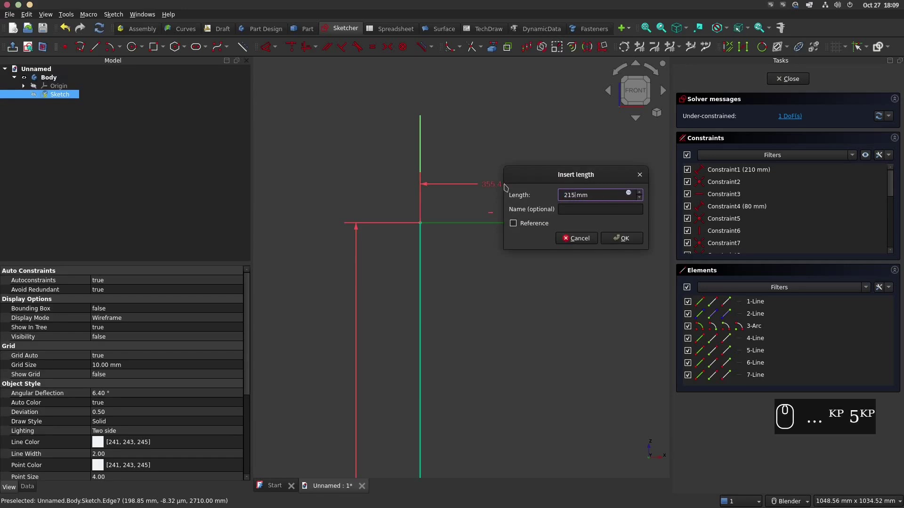
type("215")
key("Return")
Step: Draw a 10 mm line at -90° downward from the outer end of the 215 mm line
scroll(514, 218, "up", 5)
left_click(94, 46)
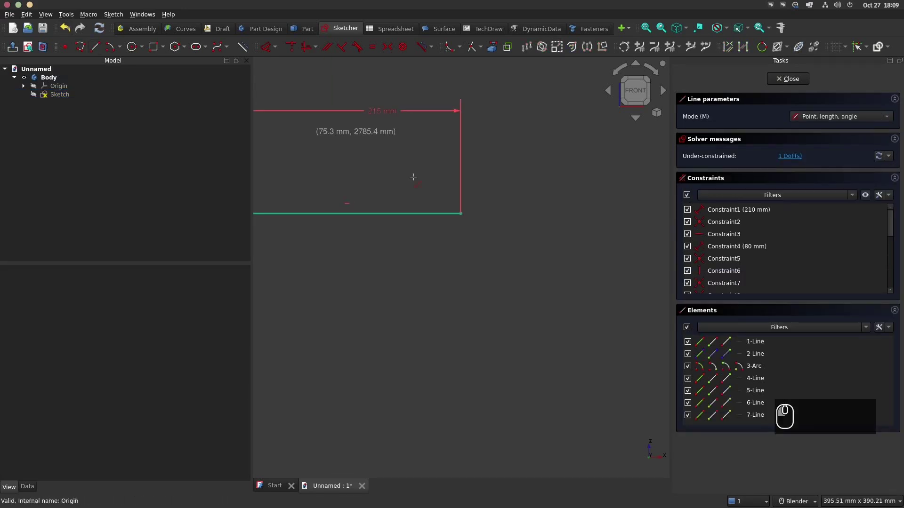
left_click(477, 254)
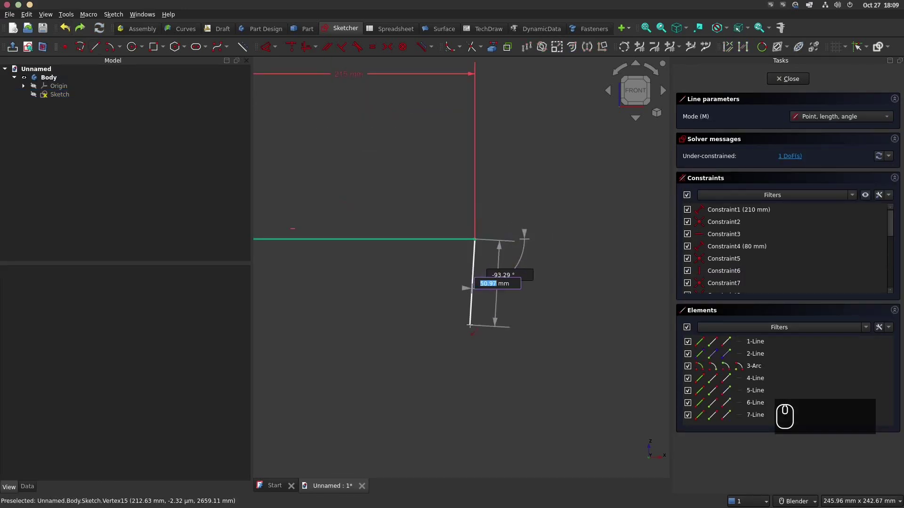
type("10")
key("Tab")
type("-90")
key("Return")
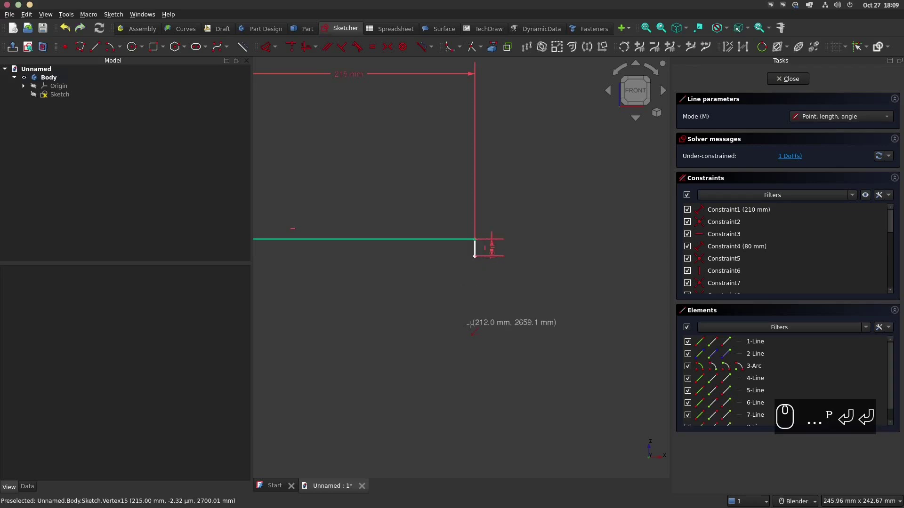
key("Escape")
Step: Draw a B-spline with three control points from the lower end of the upper 10 mm line, curving down and inward
scroll(486, 260, "down", 5)
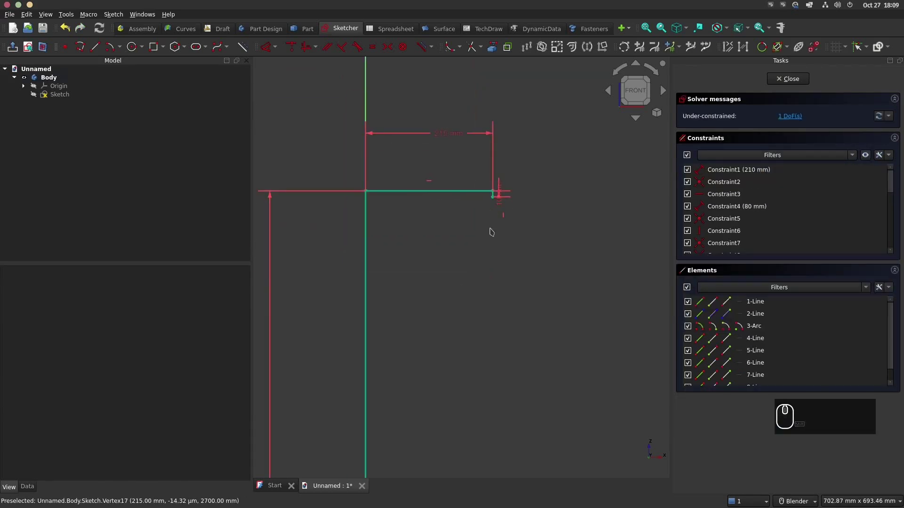
scroll(492, 231, "up", 2)
left_click(217, 47)
scroll(517, 216, "up", 2)
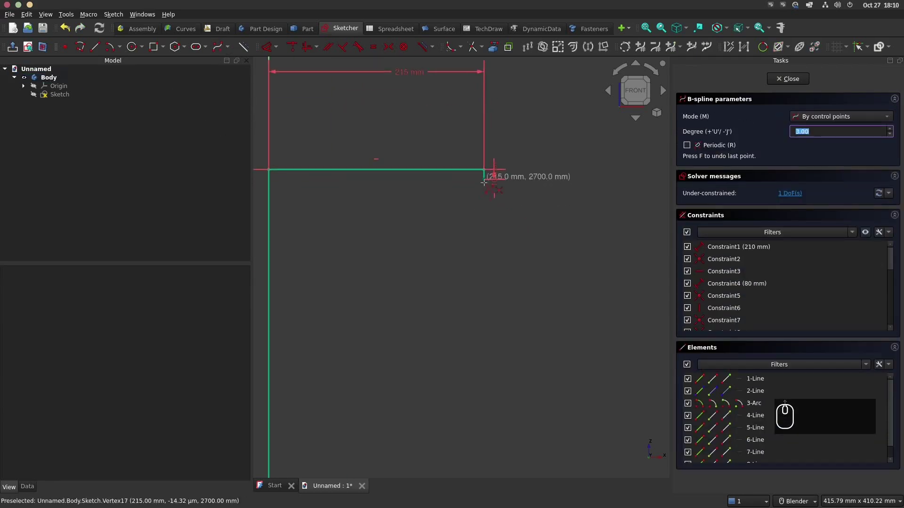
left_click(484, 180)
left_click(479, 209)
left_click(455, 232)
key("Escape")
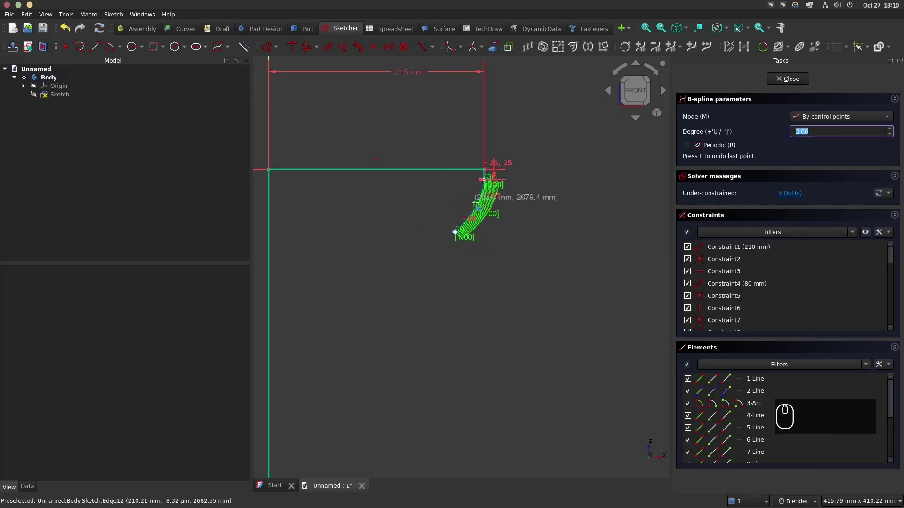
scroll(484, 211, "up", 5)
scroll(533, 272, "down", 5)
key("Escape")
Step: Dimension the B-spline's middle control point at 200 mm and its lower end at 185 mm horizontally from the vertical axis
left_click(511, 248)
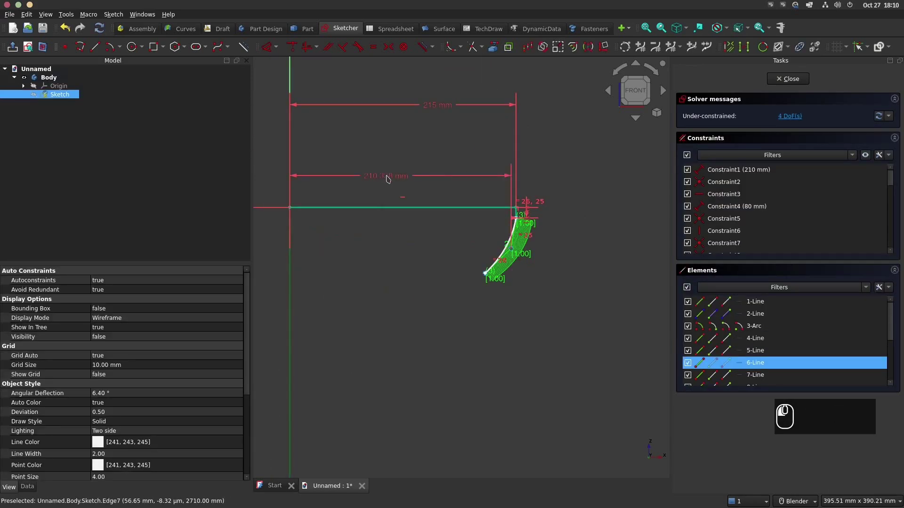
left_click(386, 176)
type("200")
key("Return")
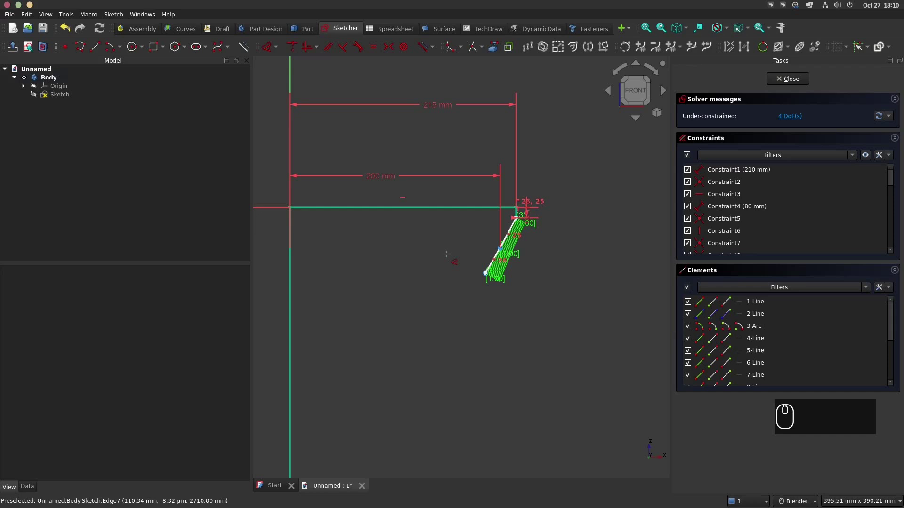
left_click(464, 276)
key("l")
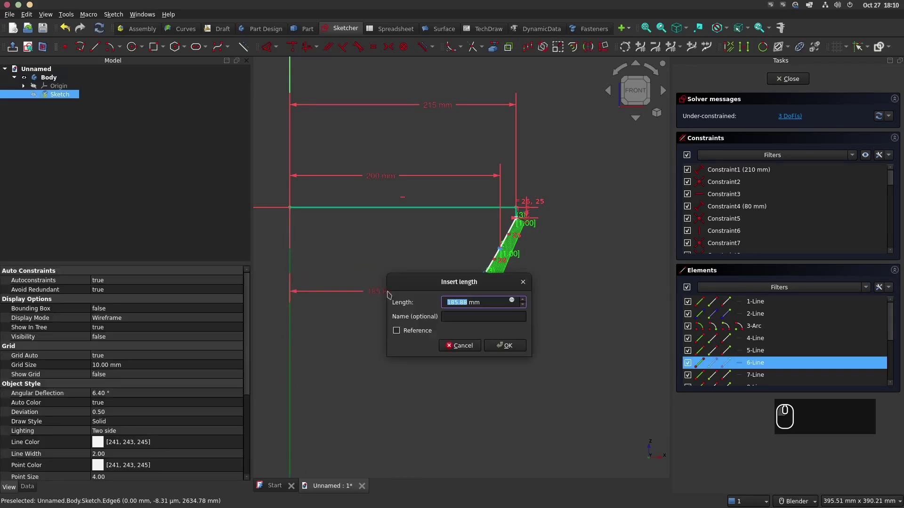
key("Return")
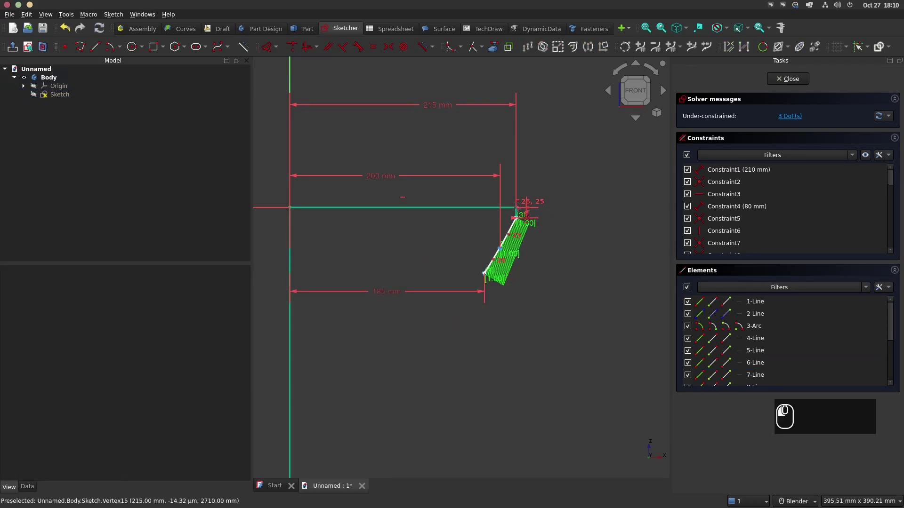
Step: Dimension the B-spline's middle control point 30 mm below the top line, and change that distance to 25 mm
left_click(500, 248)
type("i30")
key("Return")
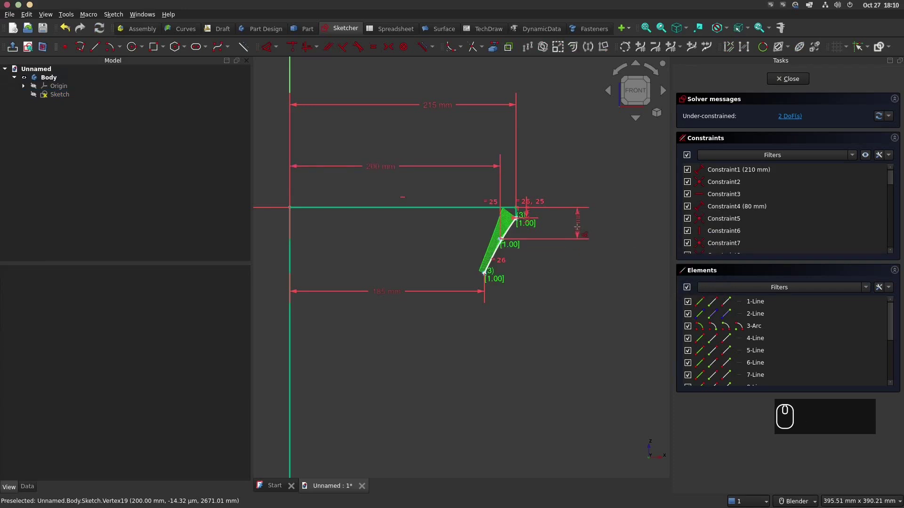
scroll(525, 224, "up", 3)
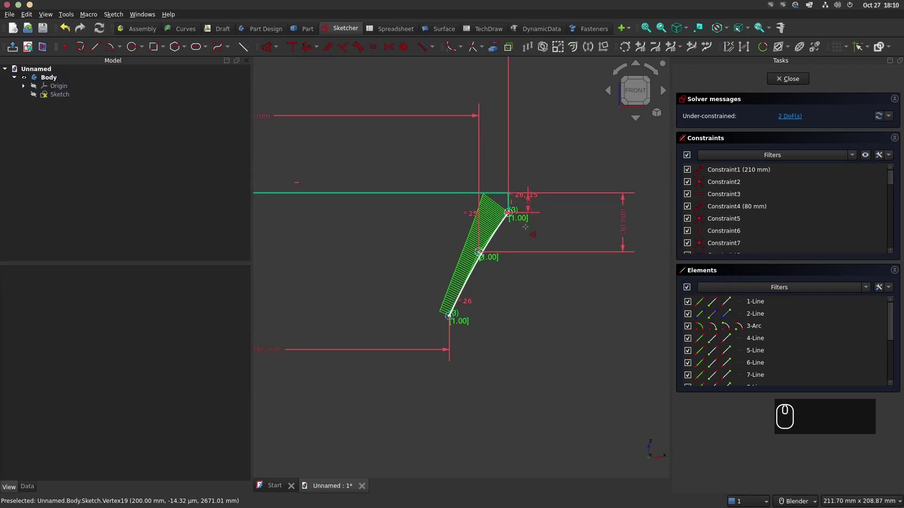
scroll(525, 227, "down", 2)
scroll(558, 277, "up", 2)
double_click(615, 280)
type("25")
key("Return")
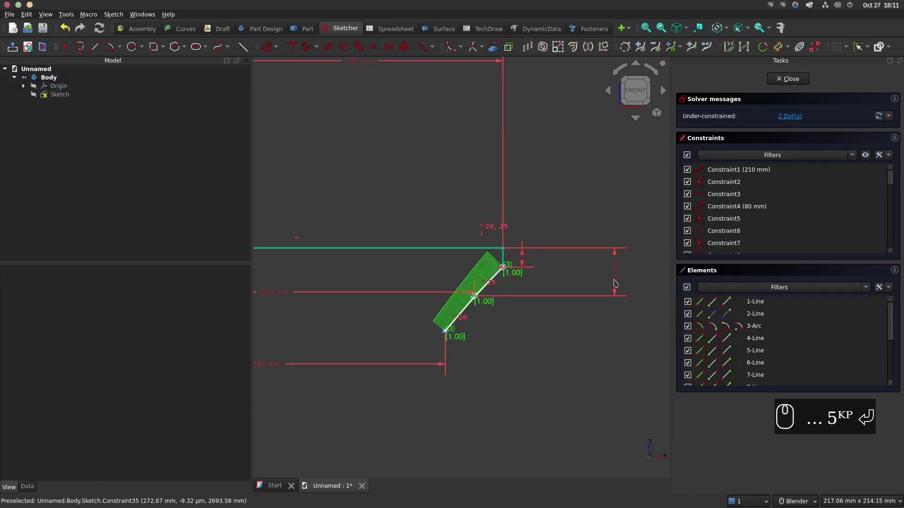
Step: Dimension the B-spline's lower end 30 mm vertically below the outer end of the top line
left_click(445, 331)
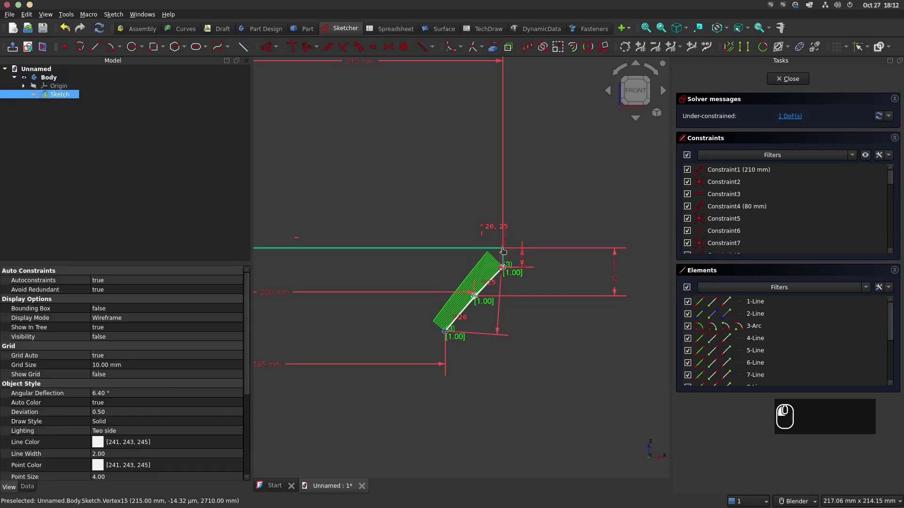
left_click(502, 249)
left_click(638, 275)
type("30")
key("Return")
Step: Draw a vertical line about 50 mm long straight down from the B-spline's lower end
middle_click_drag(430, 302, 476, 249, "shift")
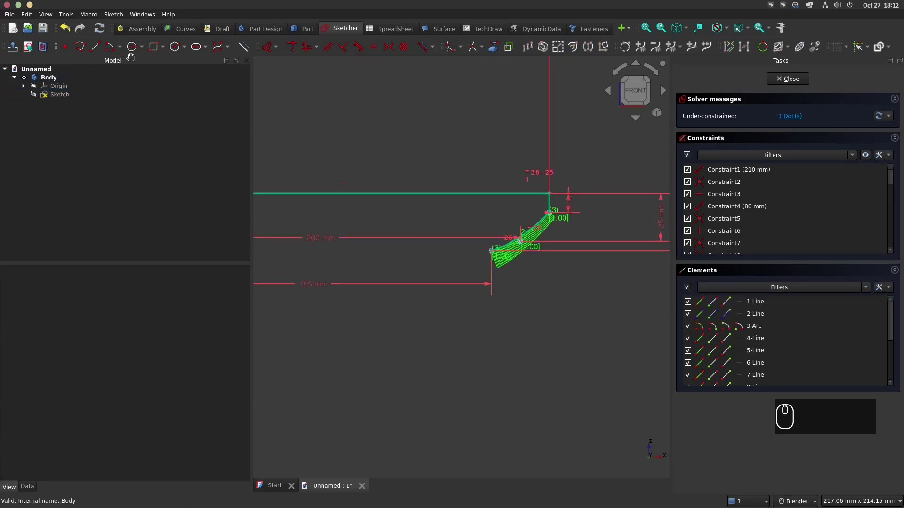
left_click(95, 47)
left_click(492, 251)
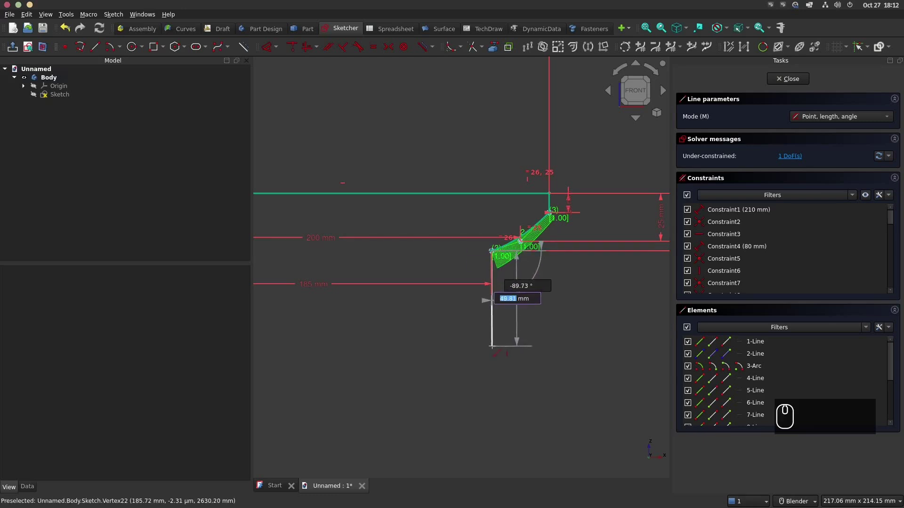
left_click(491, 347)
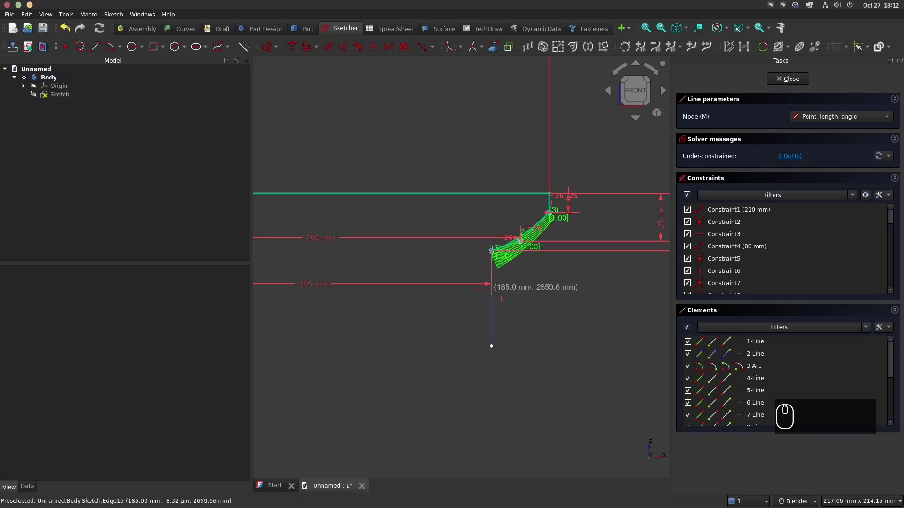
Step: Draw a centre-defined arc bulging outward just below the lower end of the short vertical line
left_click(110, 46)
left_click(499, 402)
left_click(510, 383)
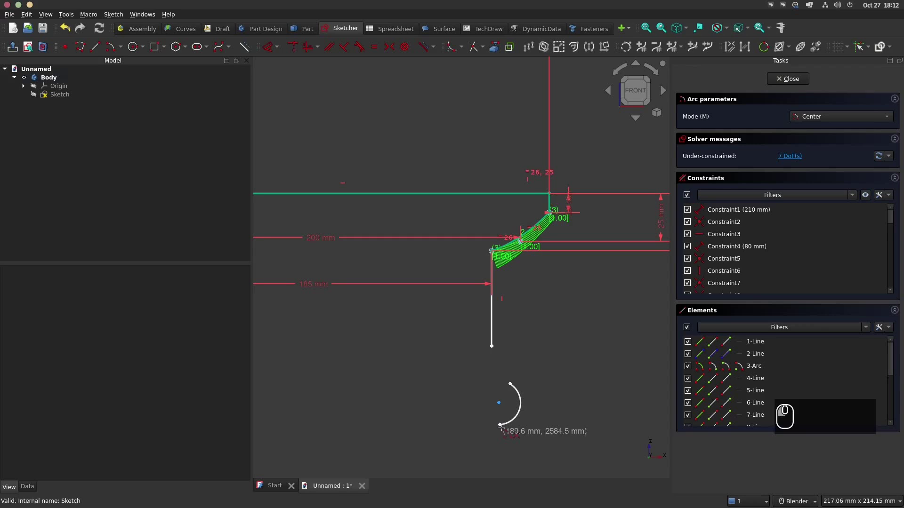
key("Escape")
Step: Join the arc's upper end to the vertical line's lower end and align its centre and end points vertically
key("c")
left_click(500, 425)
left_click(498, 403, "ctrl")
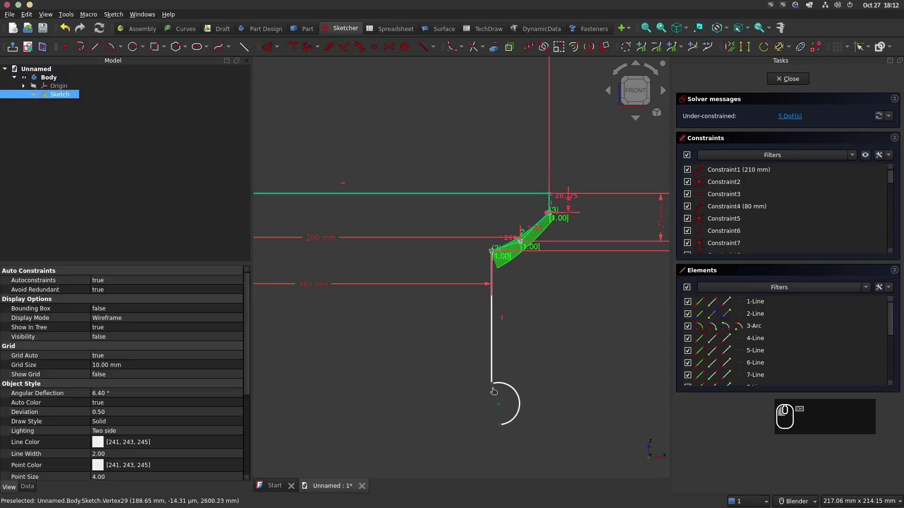
key("v")
Step: Set the radius of the semicircular arc below the B-spline to 10 mm
scroll(533, 340, "down", 4)
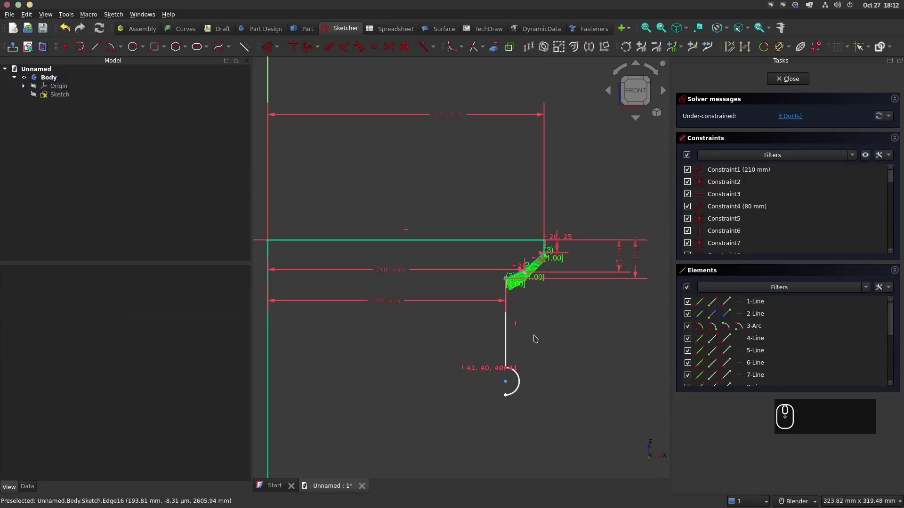
middle_click_drag(546, 305, 526, 275, "shift")
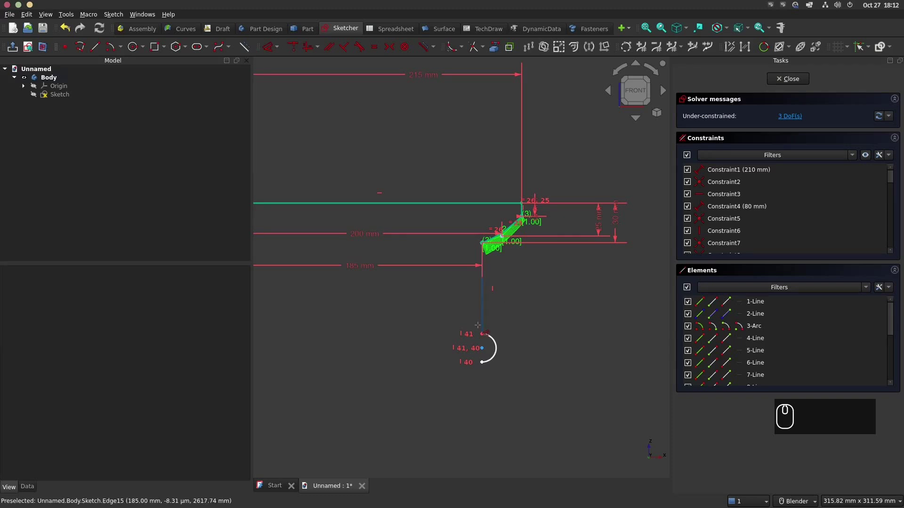
scroll(478, 328, "up", 1)
left_click(496, 341)
left_click(553, 335)
type("10.65")
key("Return")
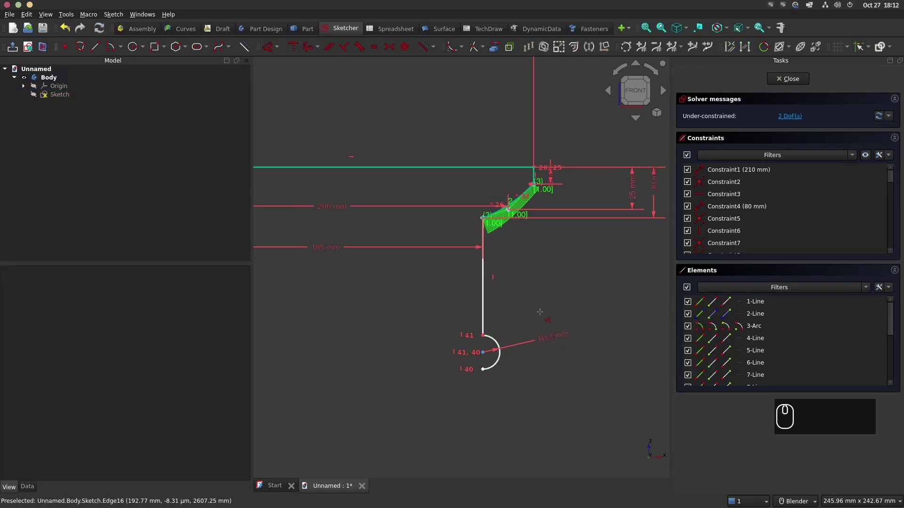
key("Escape")
Step: Move the semicircular arc upward and dimension its lower end 60 mm below the top line
left_click_drag(490, 327, 507, 278)
left_click(484, 167)
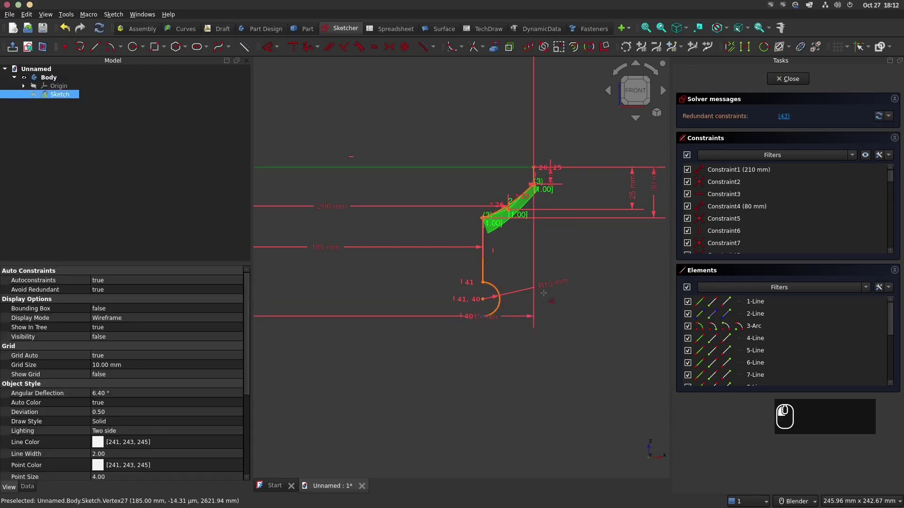
left_click(483, 316)
left_click(597, 269)
type("90")
key("Return")
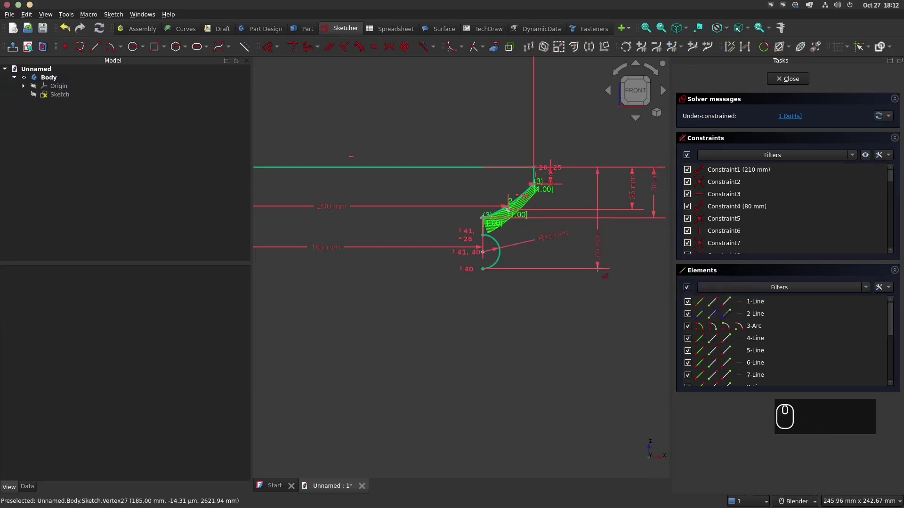
Step: Draw a vertical line straight down from the lower end of the 10 mm radius arc
key("g")
key("l")
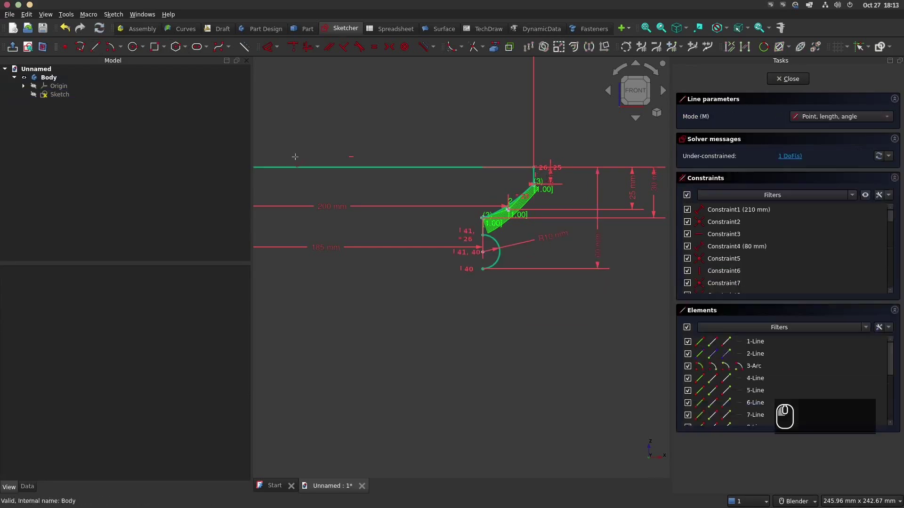
left_click(482, 269)
left_click(483, 450)
key("Escape")
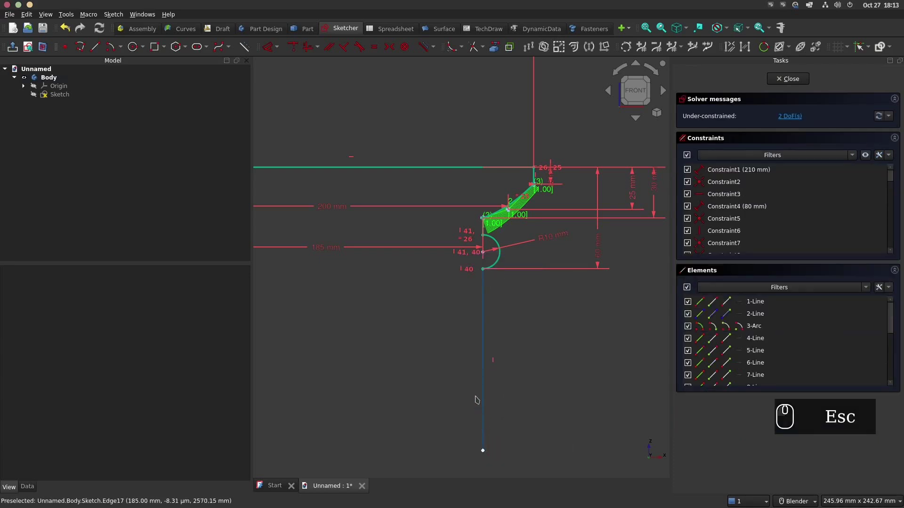
Step: Draw a second outward-bulging arc below the new vertical line and set its radius to 10 mm
scroll(485, 323, "down", 3)
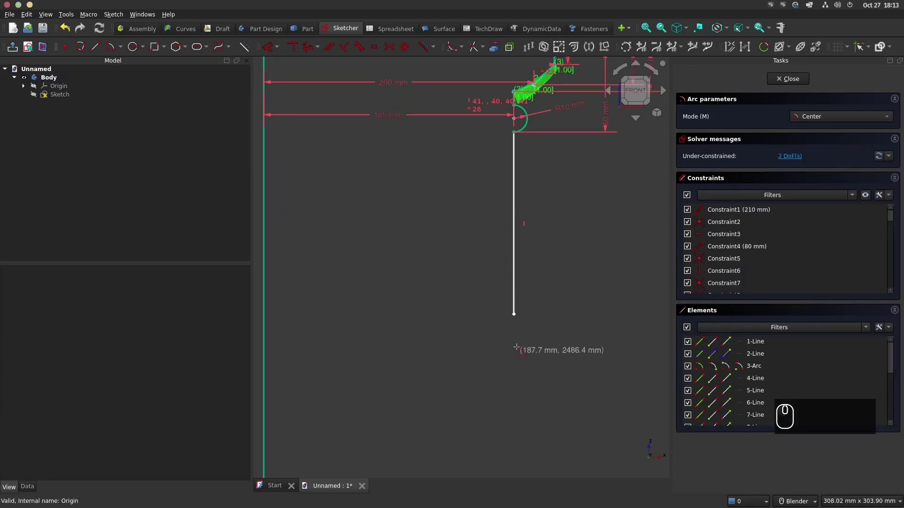
left_click(517, 341)
left_click(515, 379)
left_click(534, 305)
key("Escape")
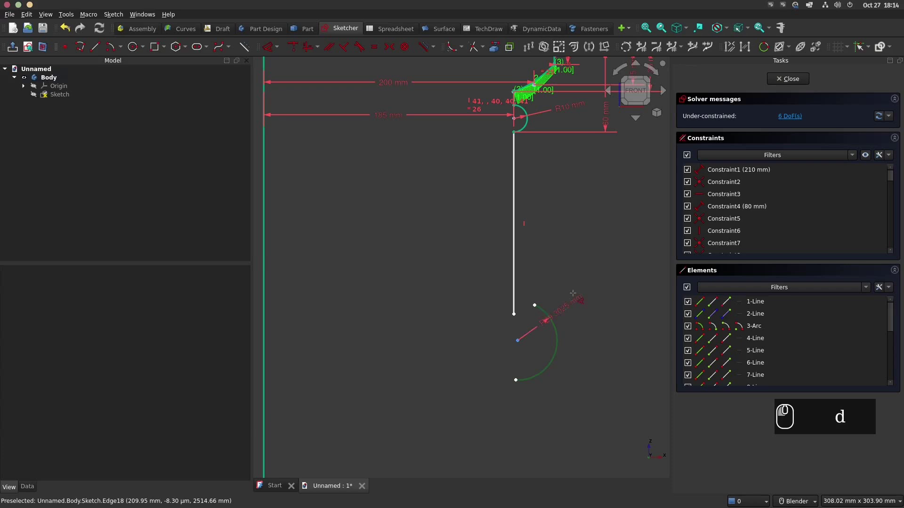
left_click(573, 293)
type("10")
key("Return")
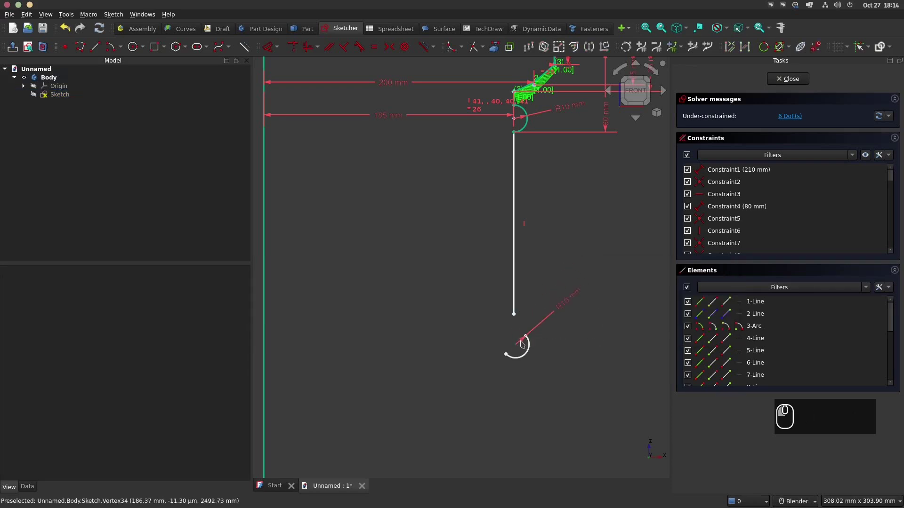
Step: Align the second arc's centre and end points vertically and join its upper end to the lower end of the line above
left_click(520, 340, "ctrl")
key("v")
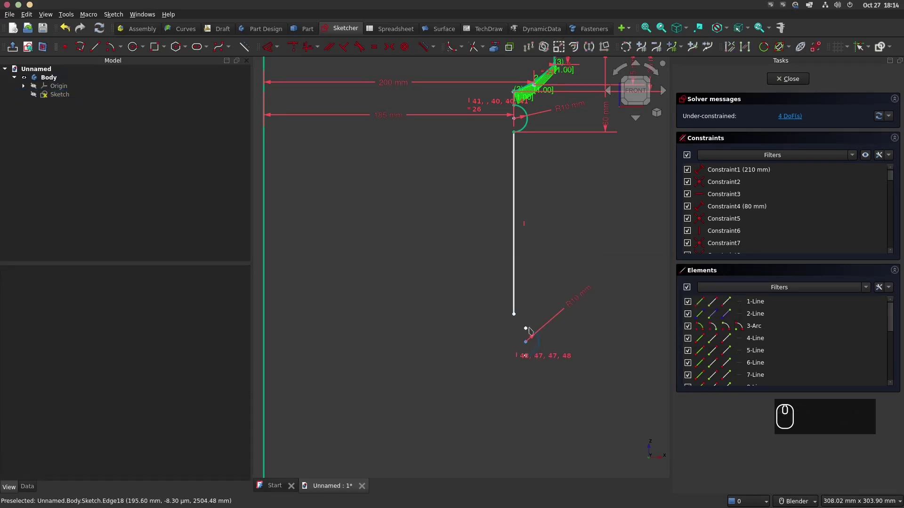
scroll(526, 330, "up", 1)
left_click(525, 329)
left_click(512, 310)
key("c")
scroll(565, 232, "down", 1)
scroll(538, 268, "down", 2)
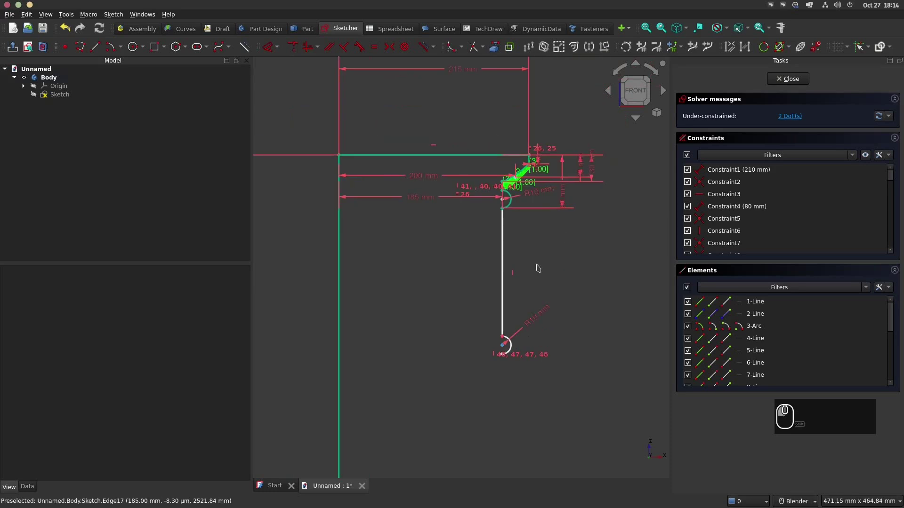
Step: Dimension the second arc's lower end 170 mm below the top line
left_click(458, 156)
left_click(502, 354)
left_click(603, 311)
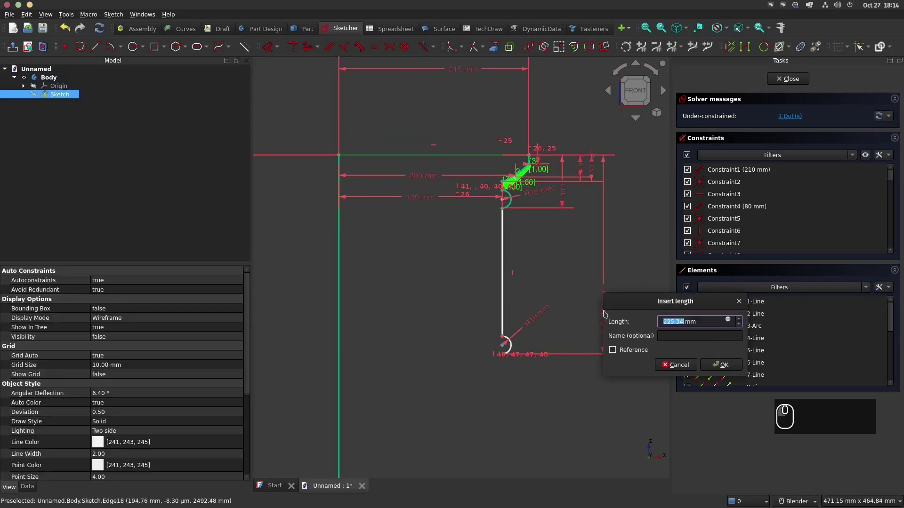
type("170")
key("Return")
scroll(532, 254, "down", 3)
middle_click_drag(527, 258, 499, 198, "shift")
left_click(96, 48)
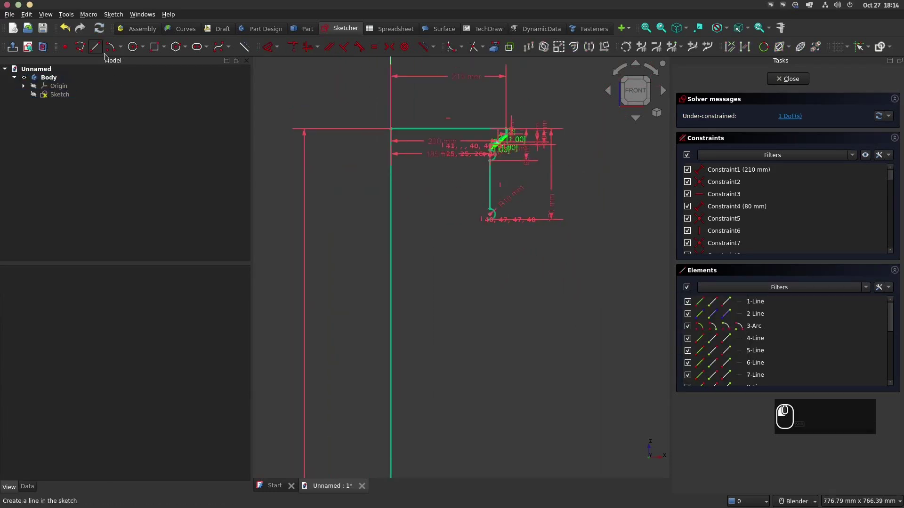
key("ctrl+z")
scroll(490, 392, "up", 3)
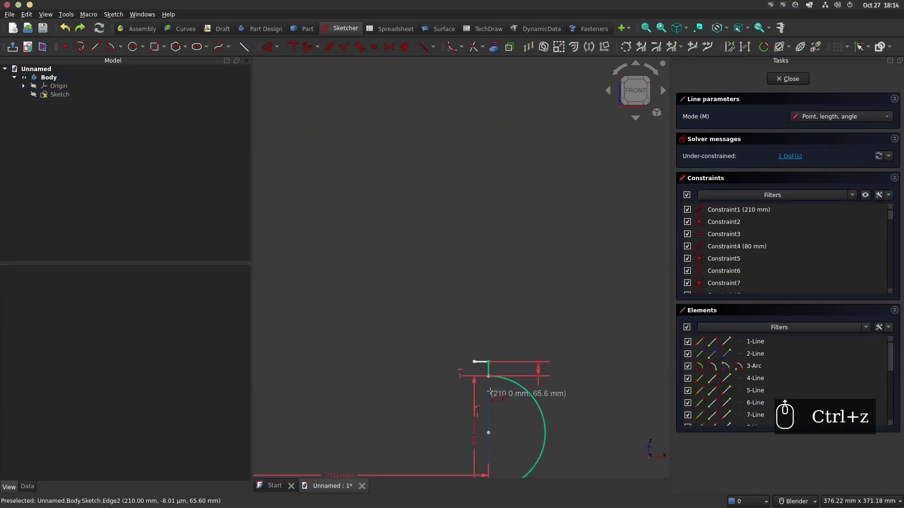
scroll(490, 392, "up", 2)
scroll(487, 372, "down", 4)
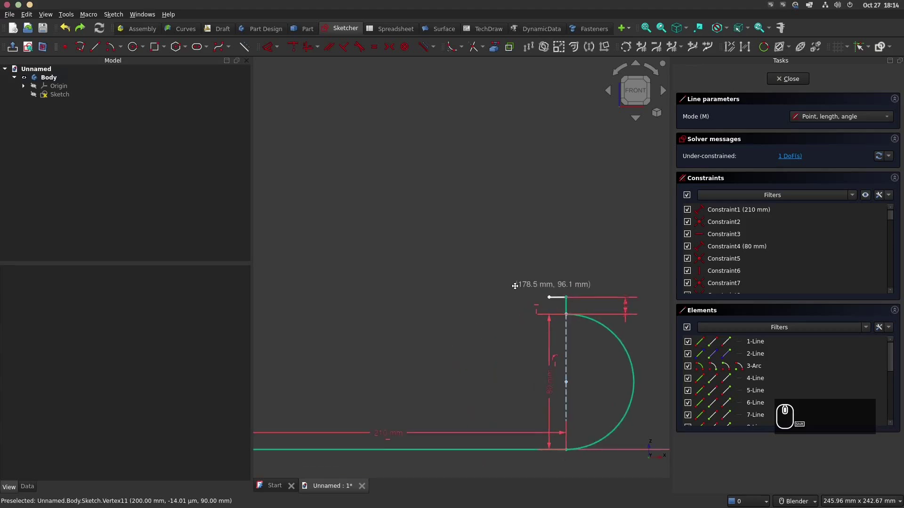
key("Escape")
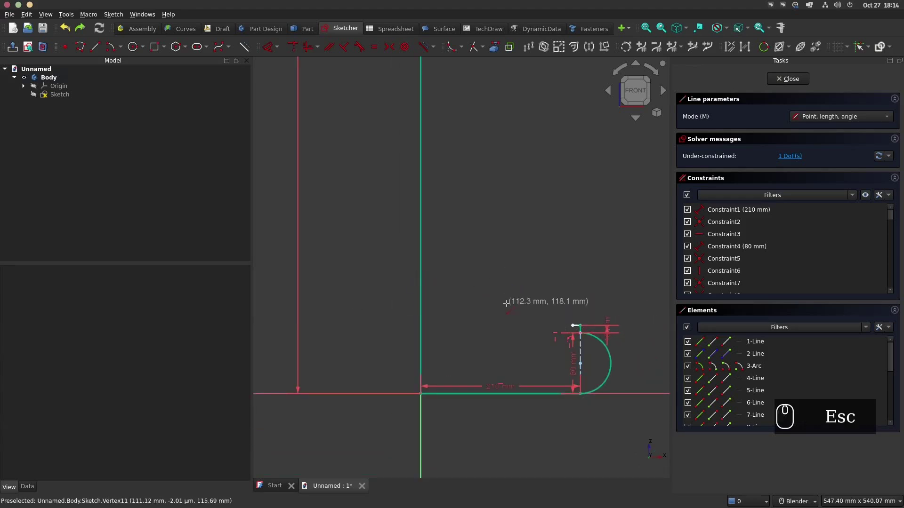
Step: Dimension the inner end of the short horizontal line above the large bottom arc 200 mm from the vertical axis
key("d")
left_click(576, 325)
left_click(519, 430)
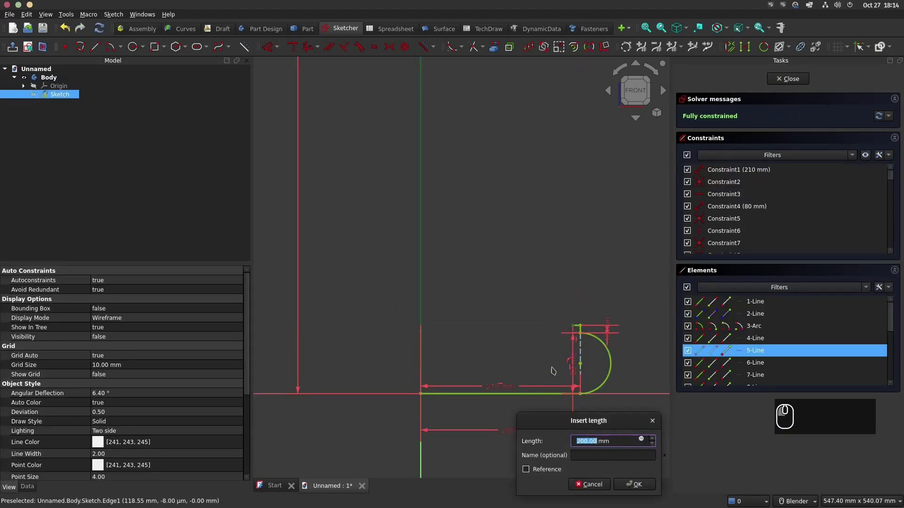
left_click(631, 484)
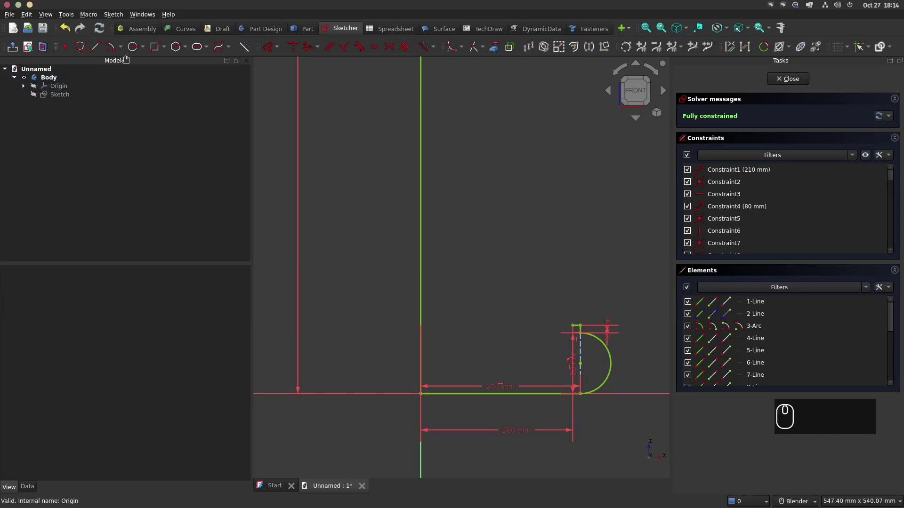
Step: Draw the long shaft line from the inner end of the short base line up to the lower end of the capital's small arc
key("g")
key("l")
left_click(572, 325)
scroll(541, 226, "down", 9)
middle_click_drag(561, 126, 524, 254, "shift")
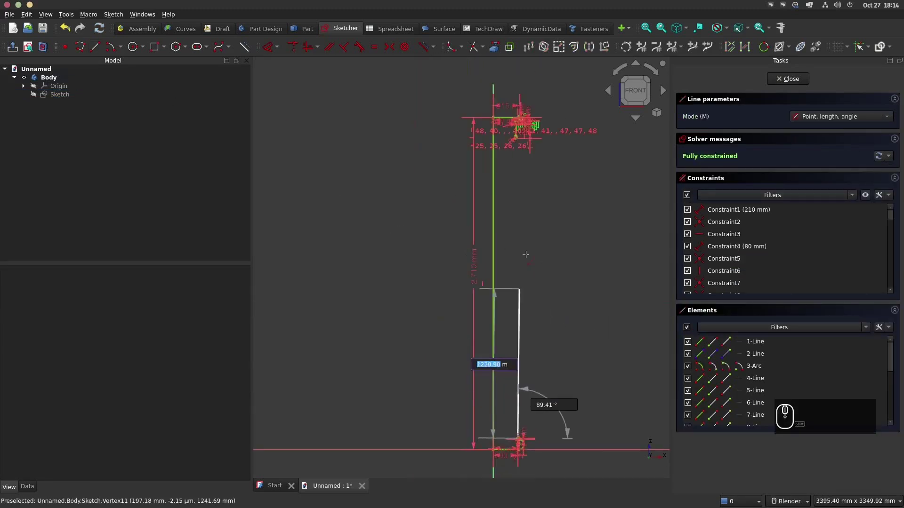
scroll(518, 118, "up", 11)
scroll(534, 325, "up", 2)
left_click(534, 325)
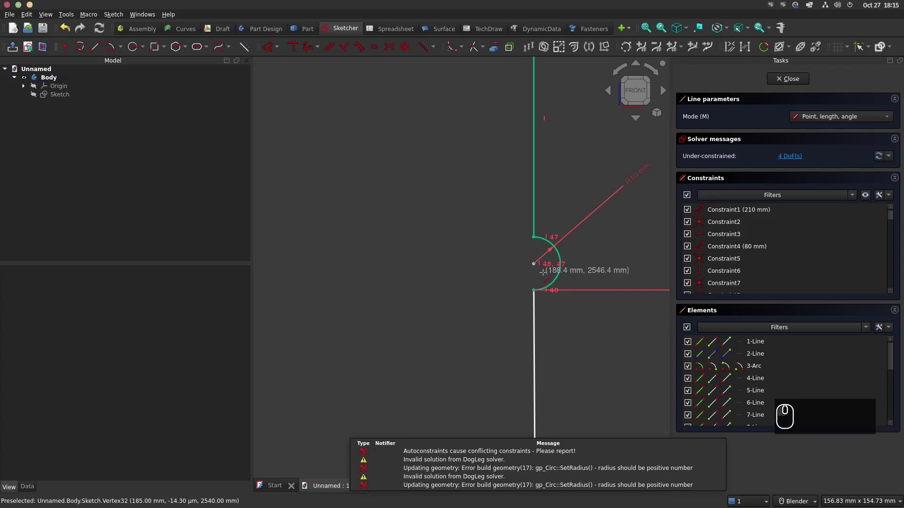
key("Escape")
Step: Make the shaft line's upper end coincident with the lower end of the capital's small arc
left_click(534, 348)
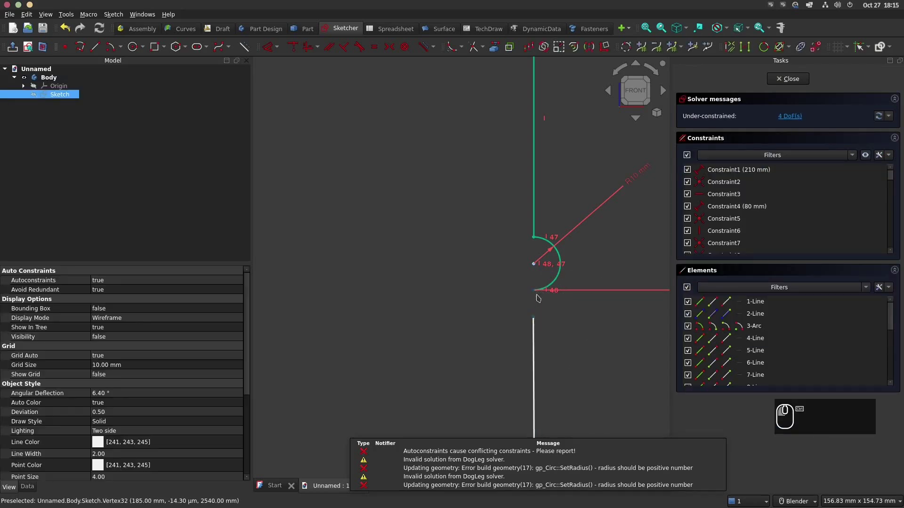
key("c")
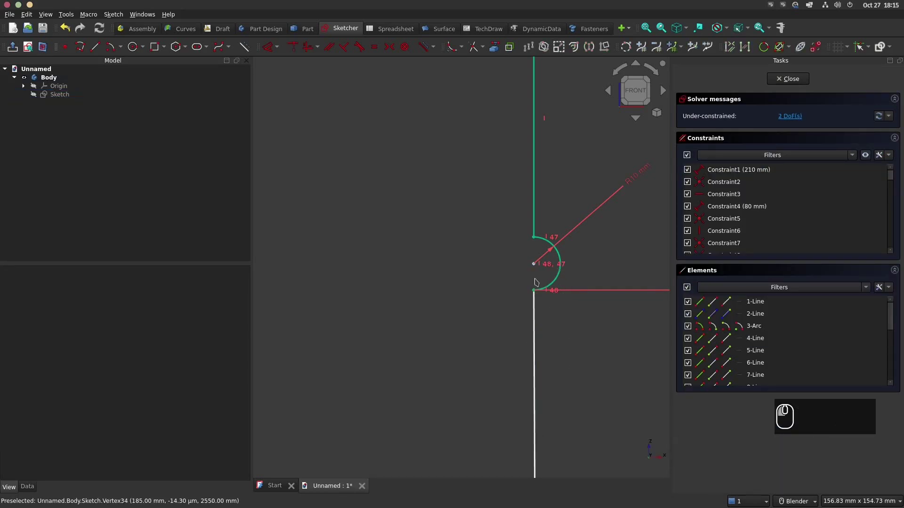
scroll(523, 189, "down", 17)
scroll(512, 321, "up", 17)
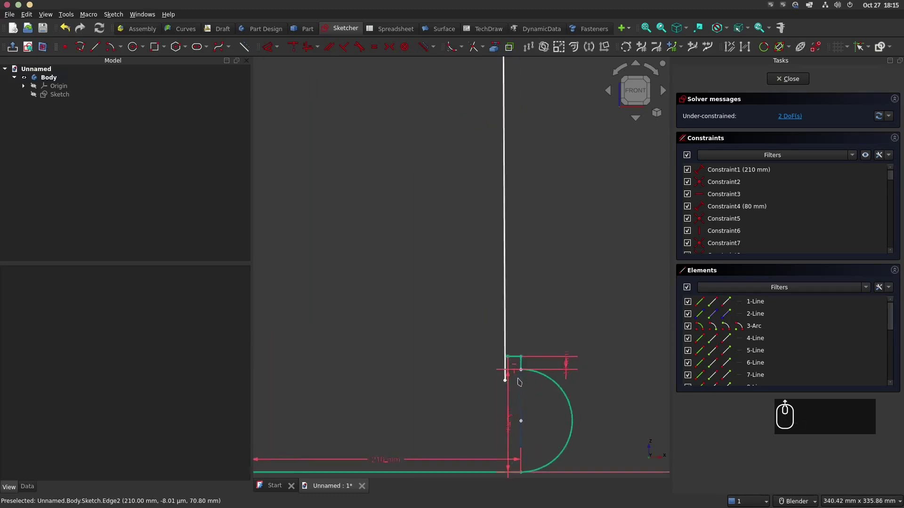
left_click(495, 382)
left_click(499, 340)
key("c")
key("ctrl+z")
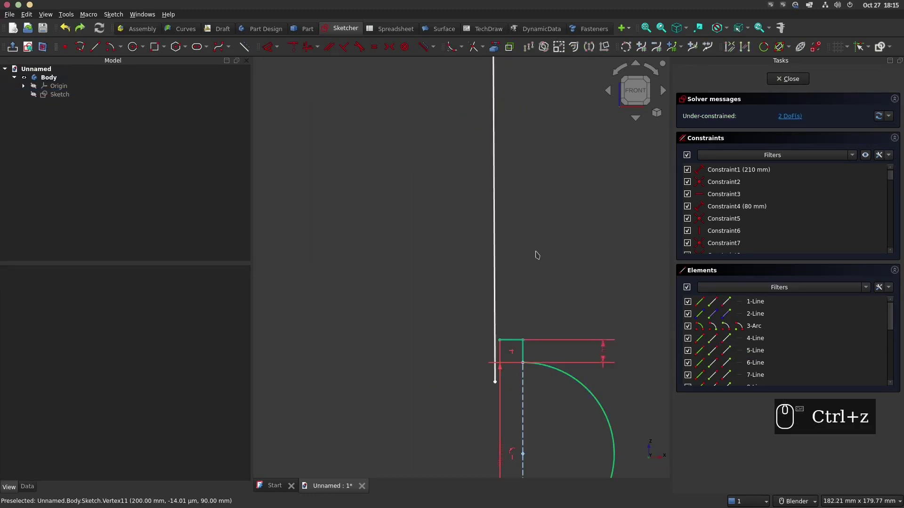
Step: Bring the shaft line's lower end close to the short base line and make it coincident with that line's inner end
left_click_drag(494, 382, 498, 328)
scroll(504, 344, "up", 5)
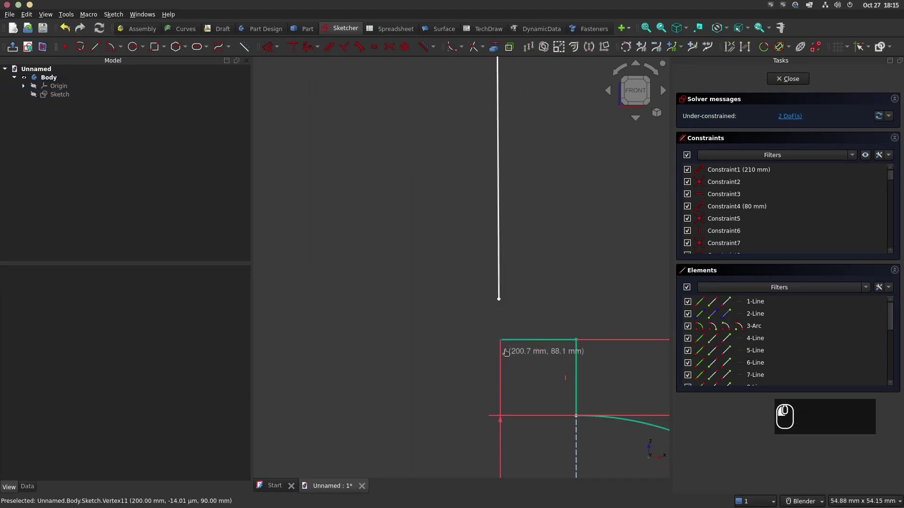
left_click(502, 344)
key("c")
scroll(548, 265, "down", 20)
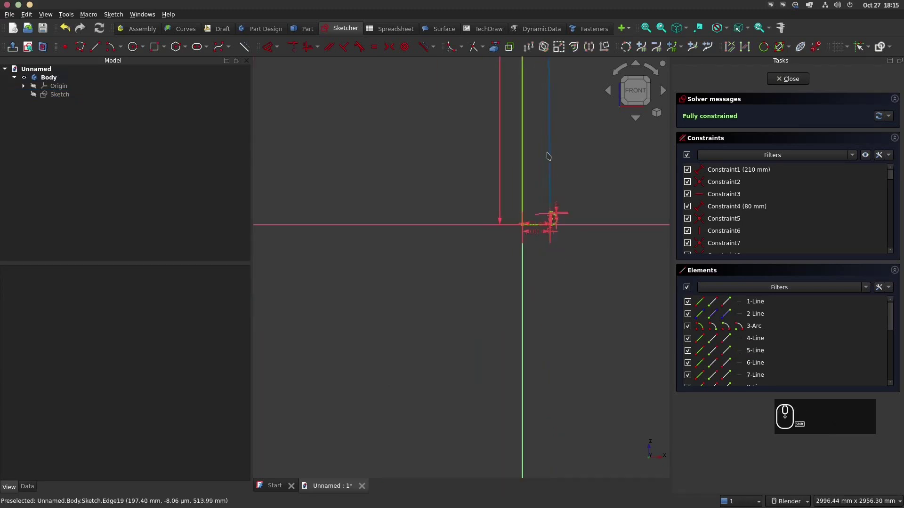
Step: Finish the profile sketch and revolve it 360° about the base Z axis to form the column
left_click(787, 79)
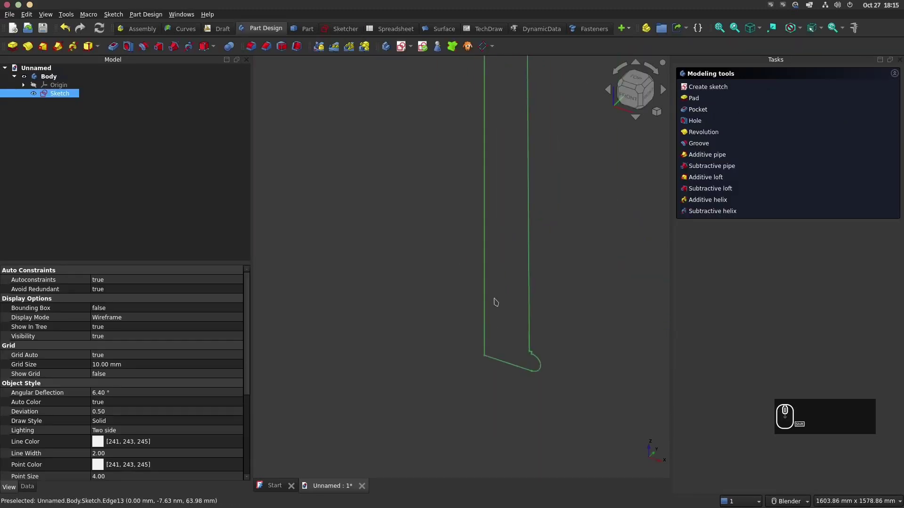
left_click(703, 132)
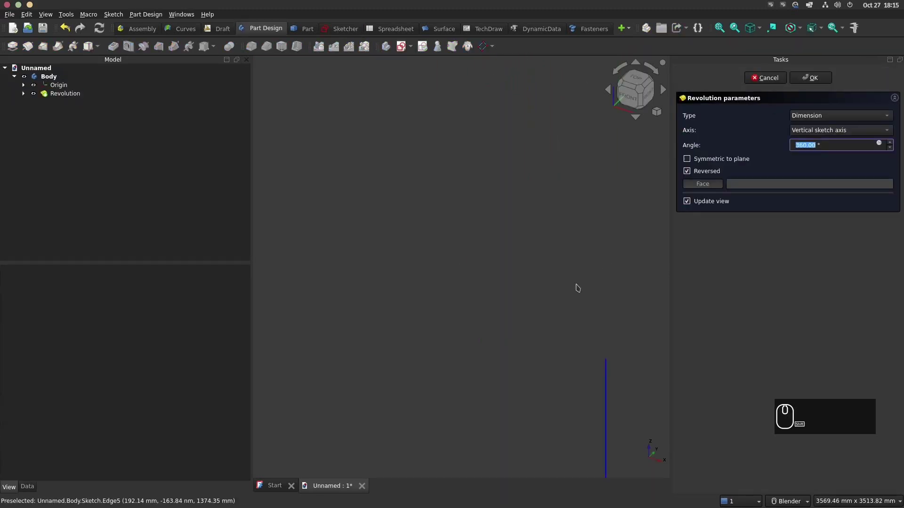
left_click(819, 131)
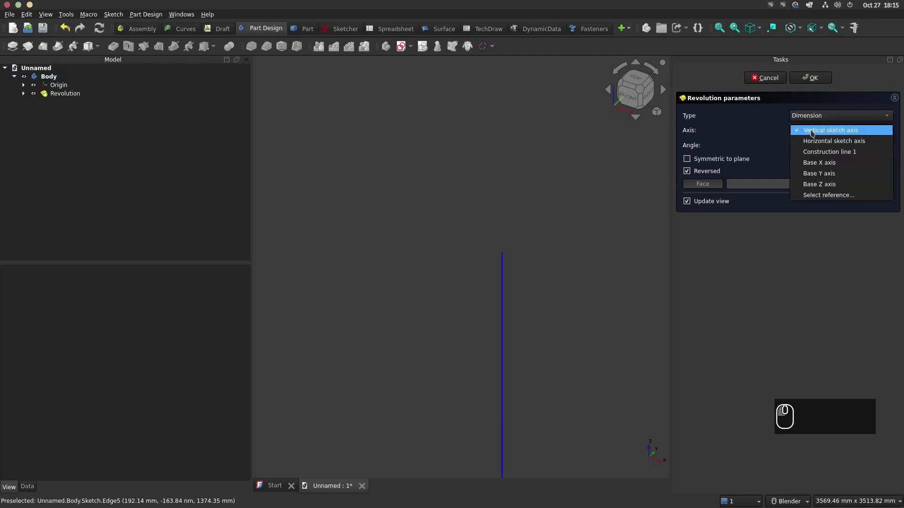
left_click(819, 182)
scroll(517, 261, "up", 3, "shift")
scroll(518, 261, "up", 3)
middle_click_drag(518, 261, 522, 193)
scroll(544, 246, "up", 1)
left_click(812, 78)
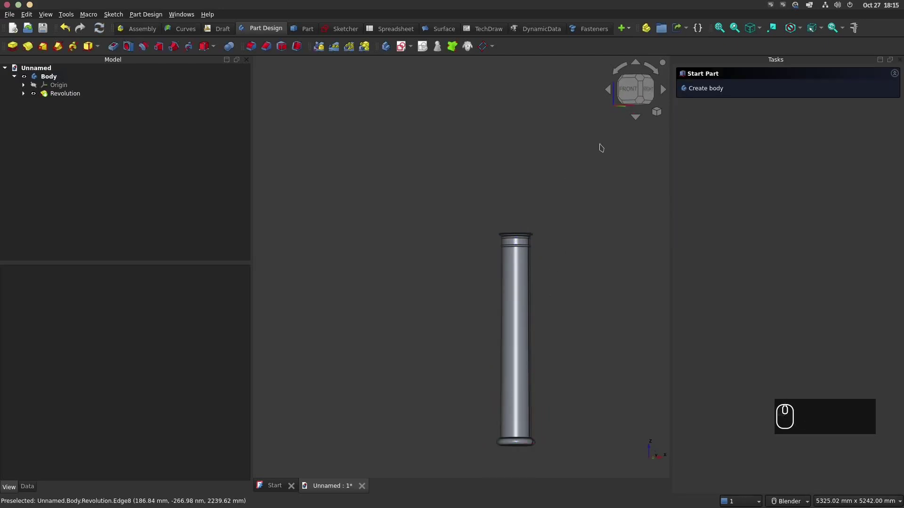
Step: Start a sketch on the column's top face and draw a rectangle centred on the origin, about 653 by 701 mm
key("1")
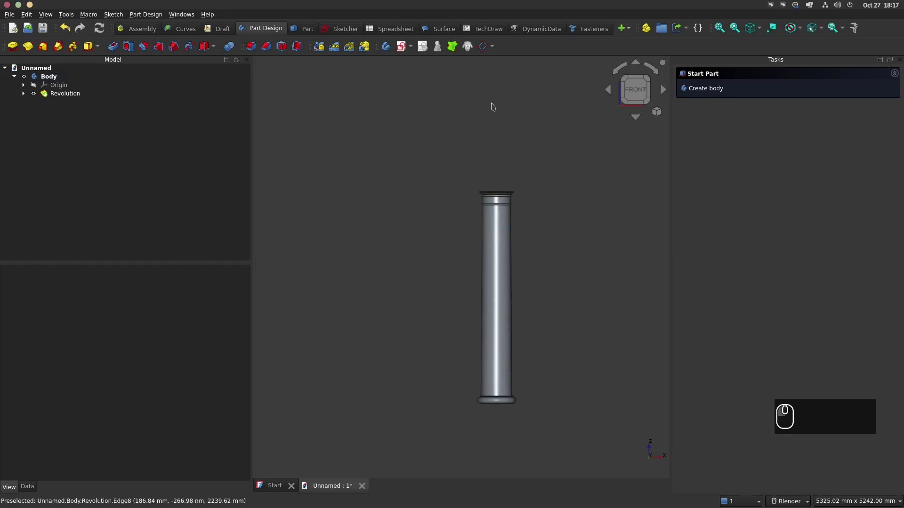
middle_click_drag(493, 106, 512, 167)
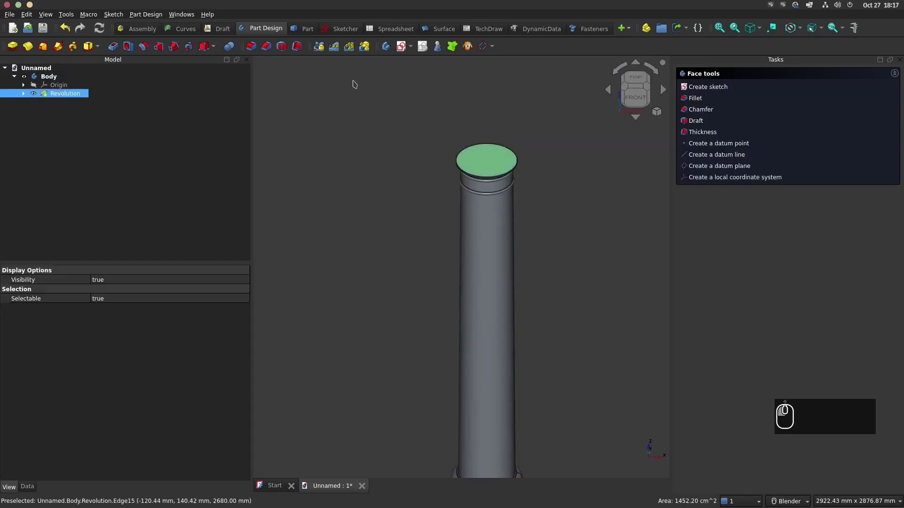
left_click(402, 46)
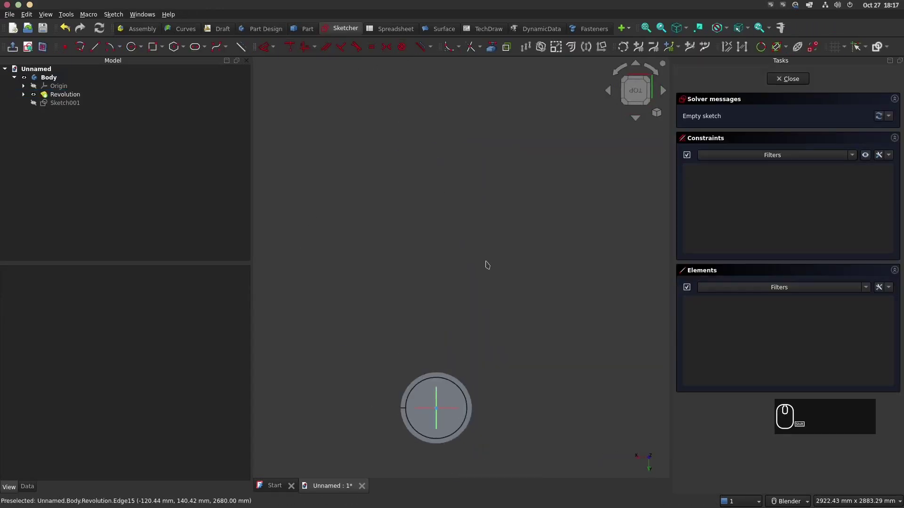
scroll(440, 181, "up", 2)
key("shift+r")
scroll(476, 364, "up", 2)
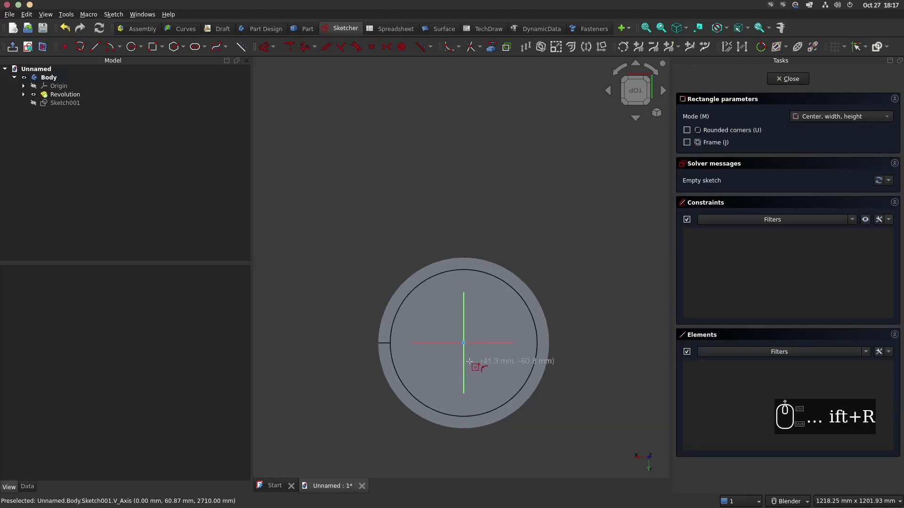
left_click(463, 343)
left_click(578, 219)
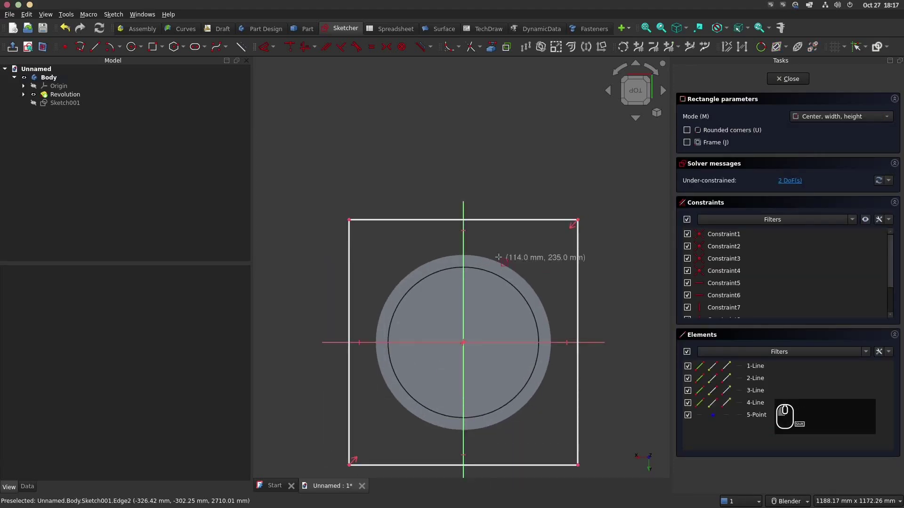
Step: Dimension the rectangle's vertical side to 430 mm and make two adjacent sides equal
scroll(495, 252, "down", 2)
key("d")
left_click(376, 220)
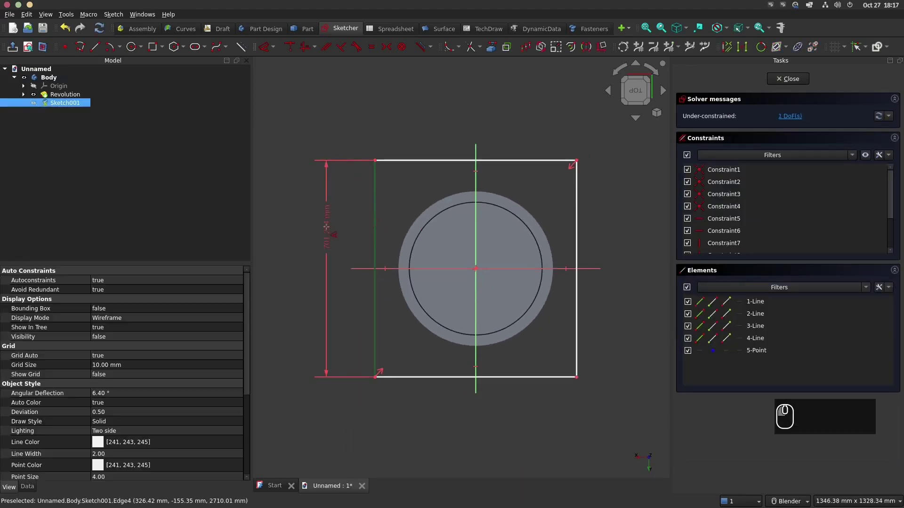
left_click(323, 230)
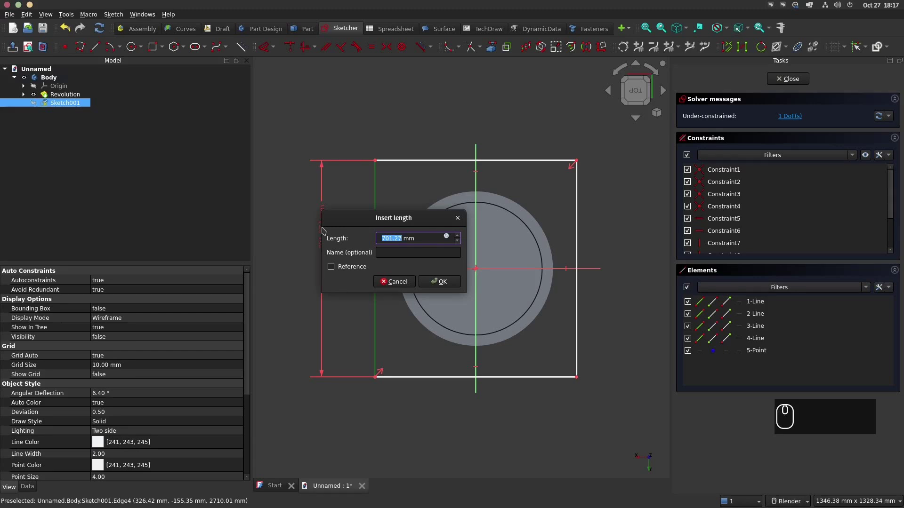
type("420")
key("Return")
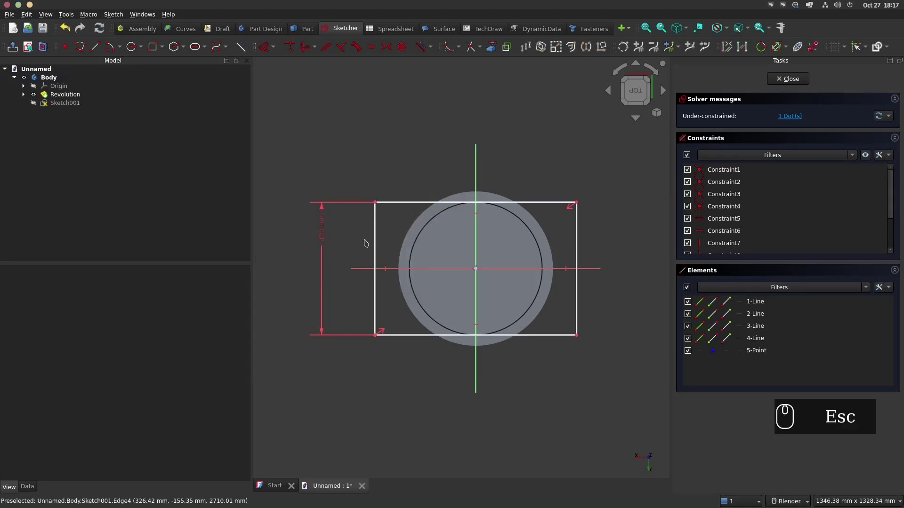
left_click(375, 227)
left_click(404, 202)
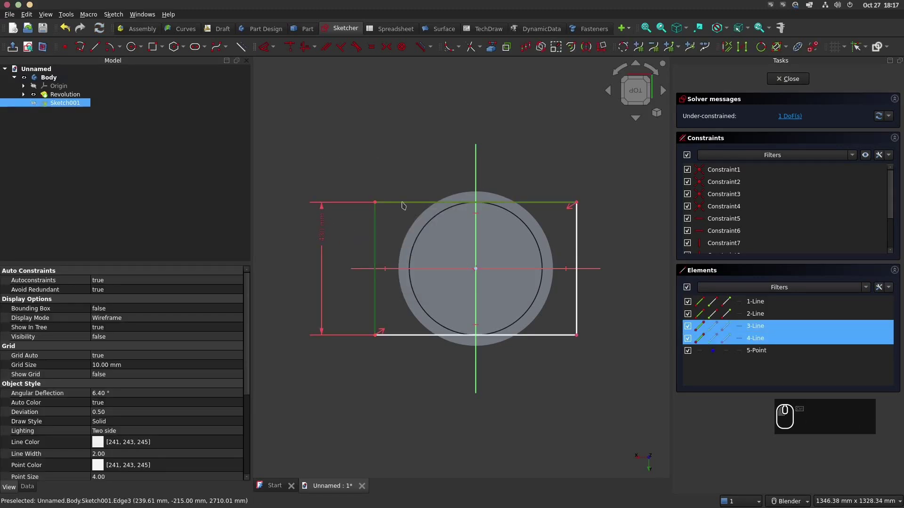
key("e")
Step: Finish the sketch and pad the 430 mm square upwards by 15 mm
middle_click_drag(485, 260, 810, 112)
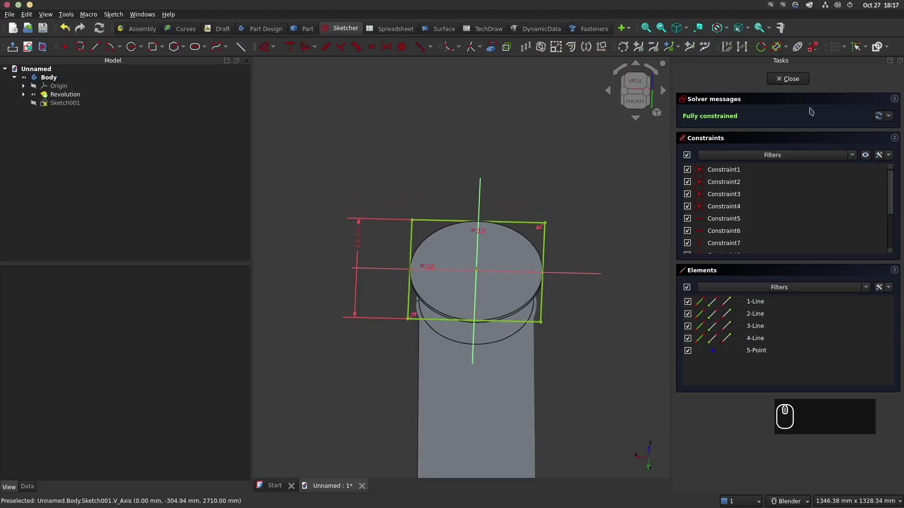
left_click(789, 78)
left_click(694, 97)
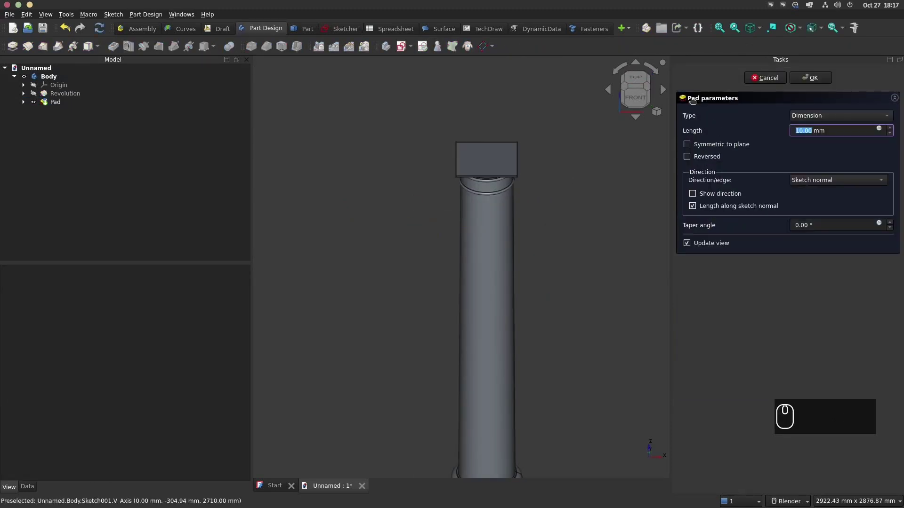
type("15")
key("Return")
Step: Start a sketch on the top face of the square pad and draw a rectangle about 632 mm wide centred on the origin
left_click(487, 159)
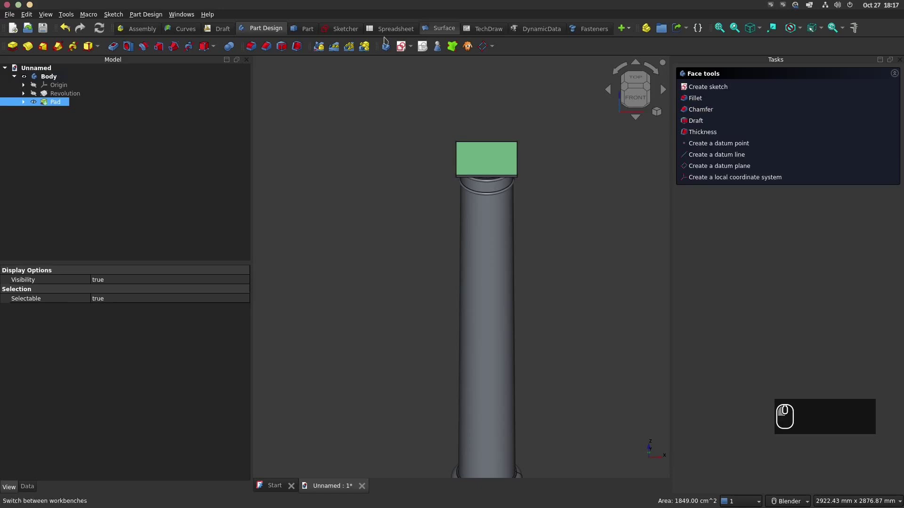
left_click(401, 47)
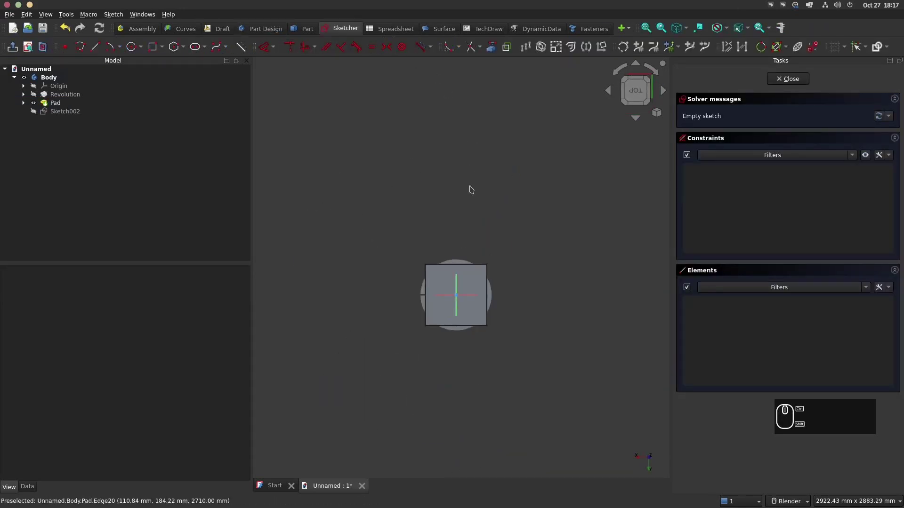
key("ctrl+shift+r")
left_click(459, 292)
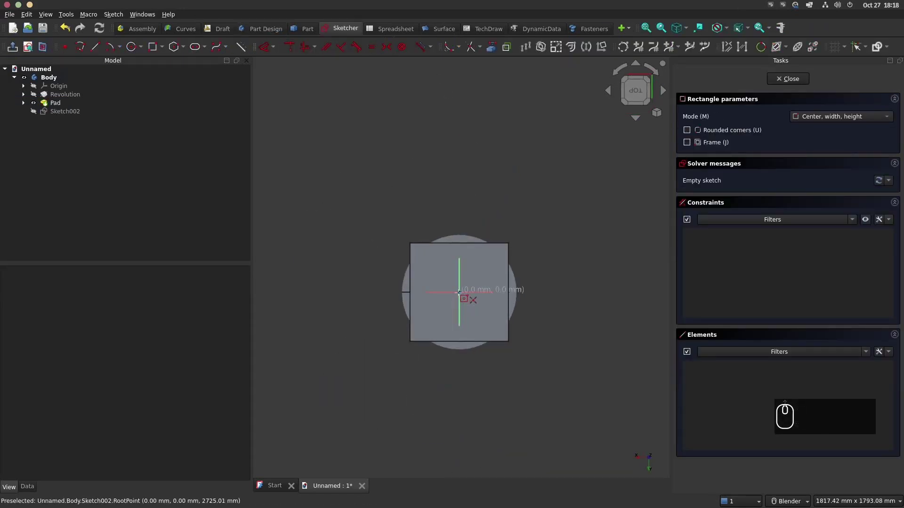
left_click(531, 221)
Step: Dimension the new rectangle's vertical side to 450 mm and constrain two adjacent sides equal
key("d")
left_click(387, 265)
left_click(337, 267)
type("450")
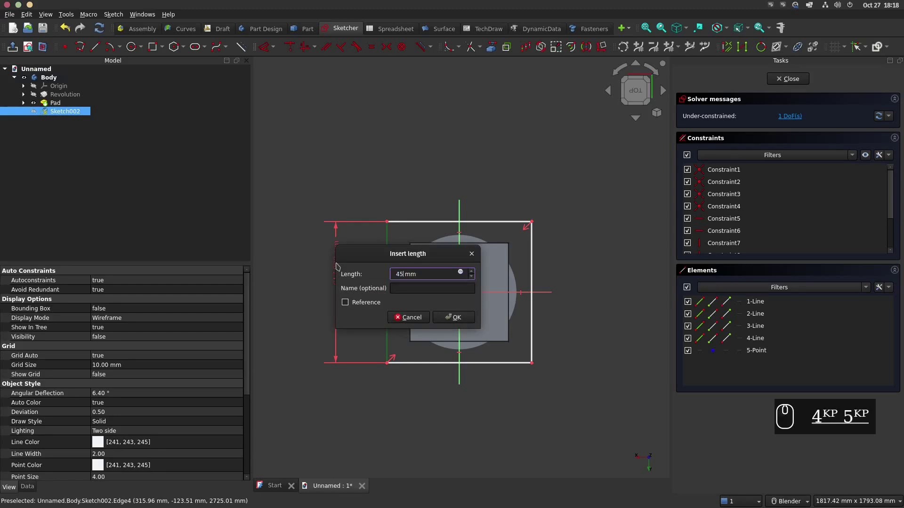
key("Return")
key("Escape")
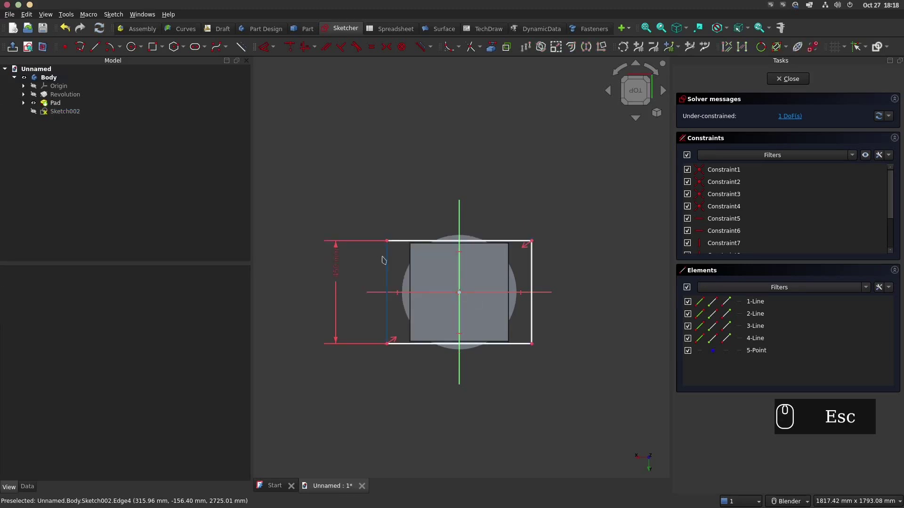
left_click(387, 283)
left_click(409, 245)
left_click(372, 47)
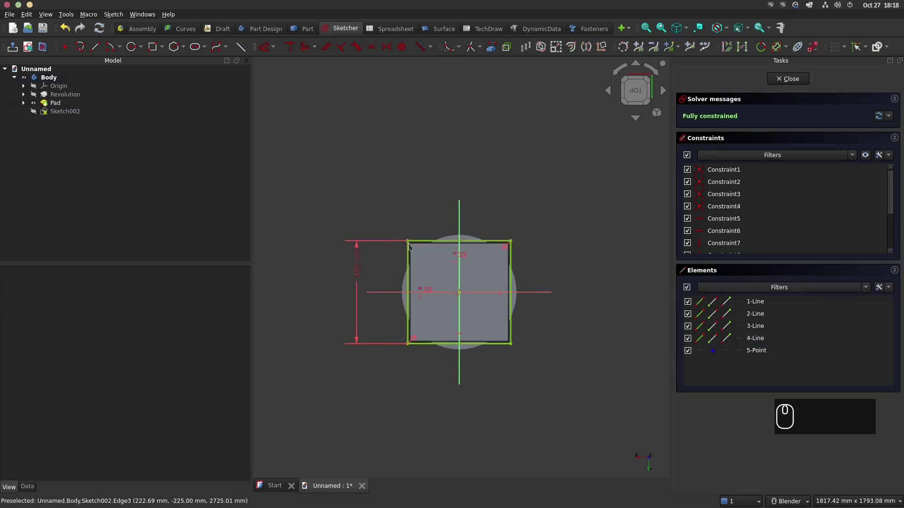
Step: Finish the sketch and pad the 450 mm square upwards by 40 mm
left_click(788, 78)
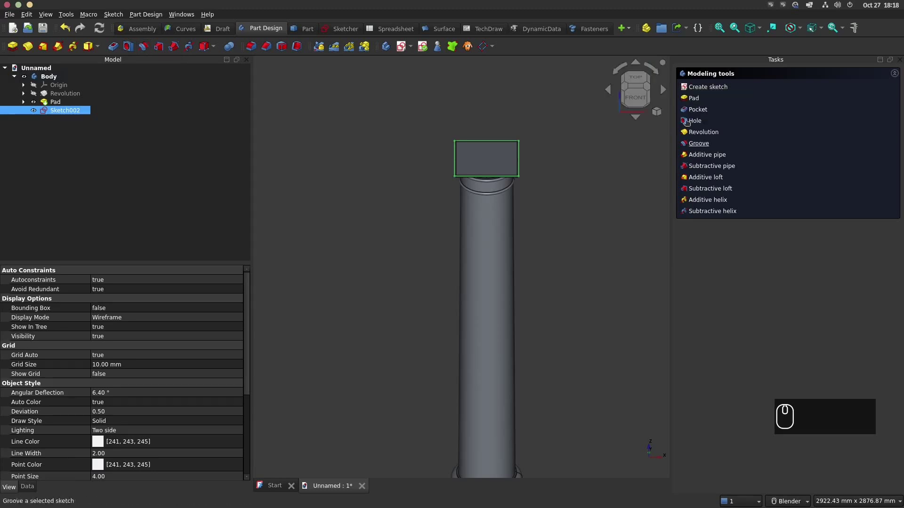
left_click(693, 98)
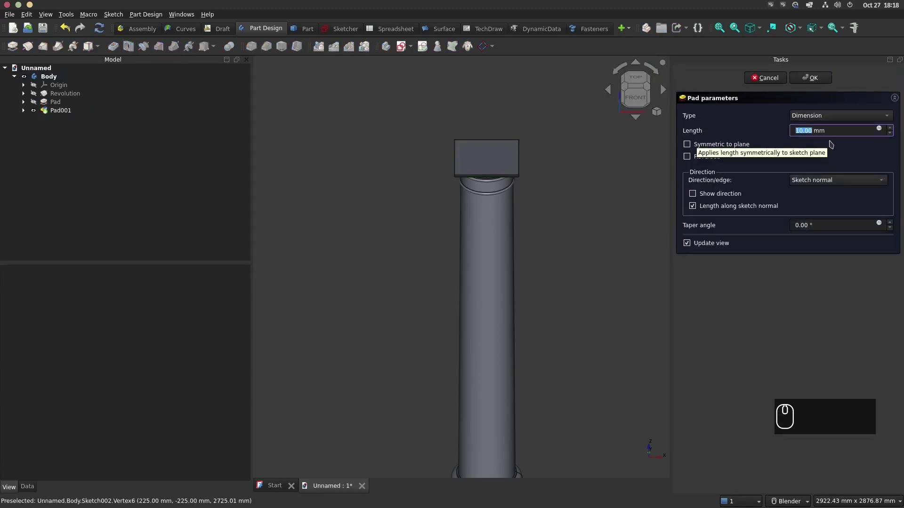
type("40")
key("Return")
Step: Start a sketch on the column's bottom face and draw a rectangle about 721 mm wide centred on the origin
scroll(621, 127, "down", 3)
middle_click_drag(542, 259, 552, 117)
scroll(553, 316, "up", 2)
left_click(552, 318)
left_click(696, 87)
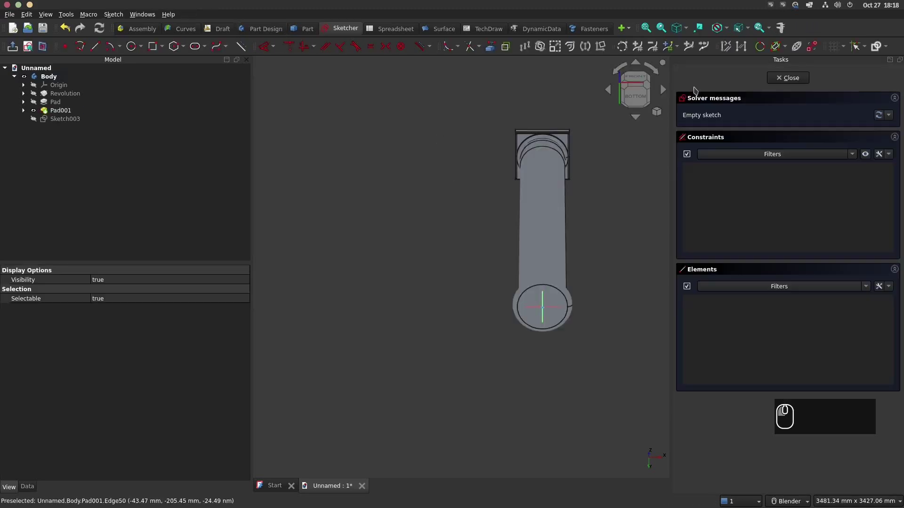
key("ctrl+shift+r")
scroll(538, 246, "up", 3)
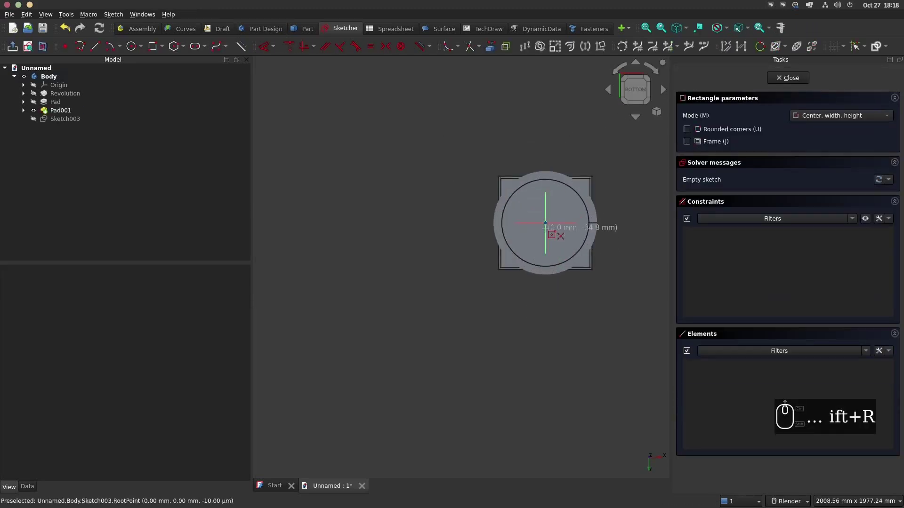
left_click(546, 223)
left_click(620, 155)
Step: Dimension the vertical side of the rectangle on the column's bottom face to 500 mm
key("d")
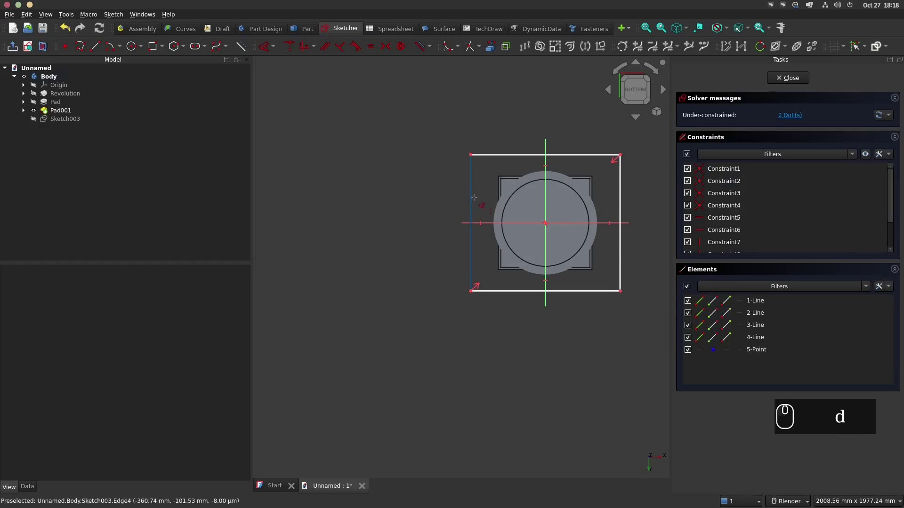
left_click(471, 198)
left_click(423, 202)
type("500")
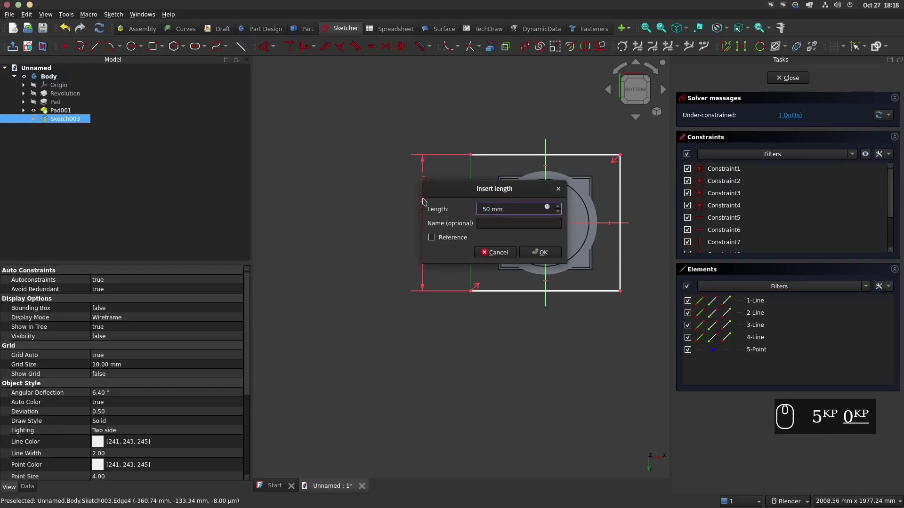
key("KP_Enter")
key("Escape")
Step: Constrain two adjacent sides of the 500 mm rectangle equal to make it square
left_click(470, 207)
left_click(494, 172, "ctrl")
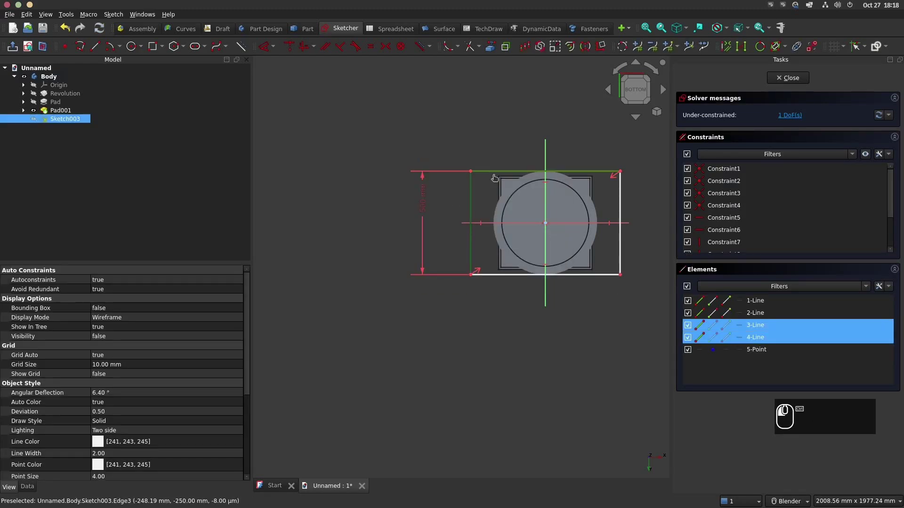
key("e")
left_click(471, 203)
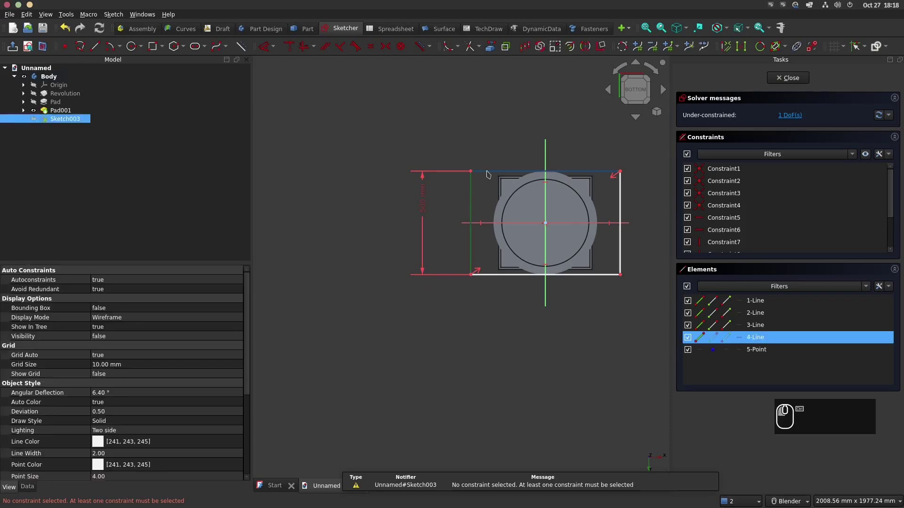
left_click(475, 171, "ctrl")
key("e")
Step: Finish the sketch and pad the 500 mm square downwards as the column's base slab
left_click(788, 77)
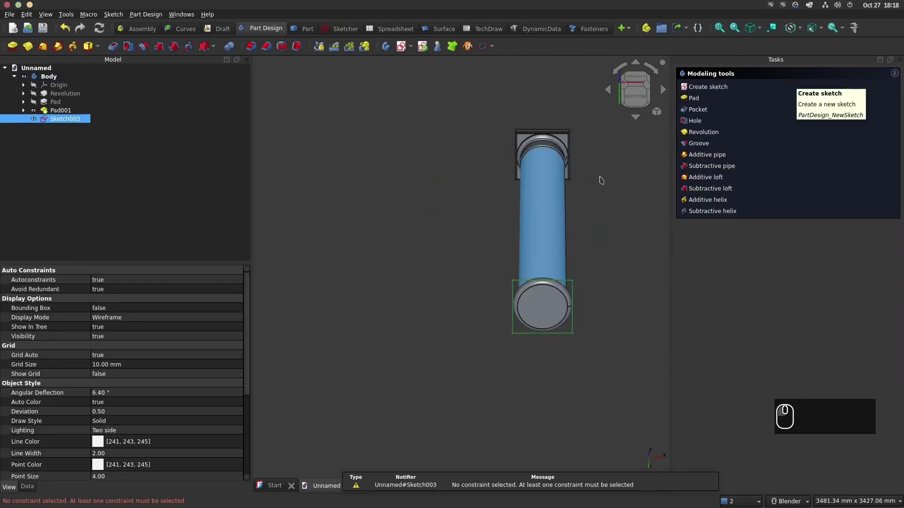
left_click(702, 128)
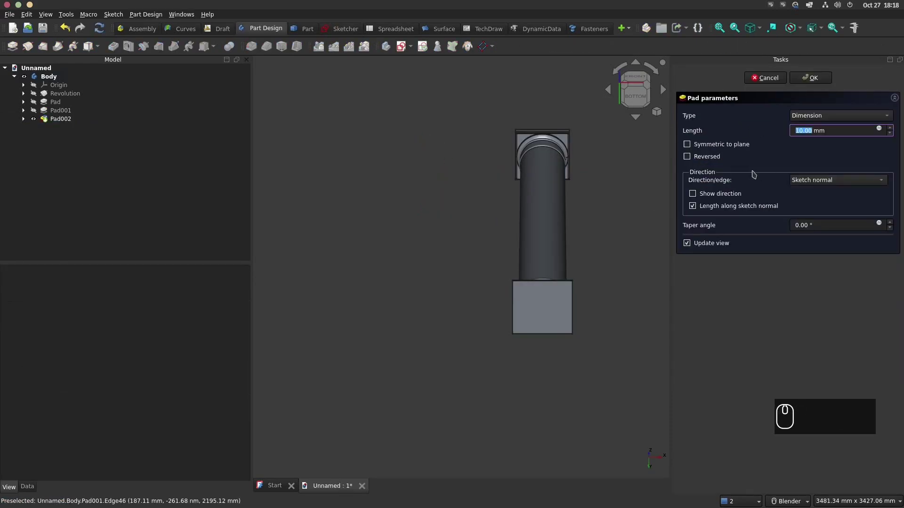
key("Return")
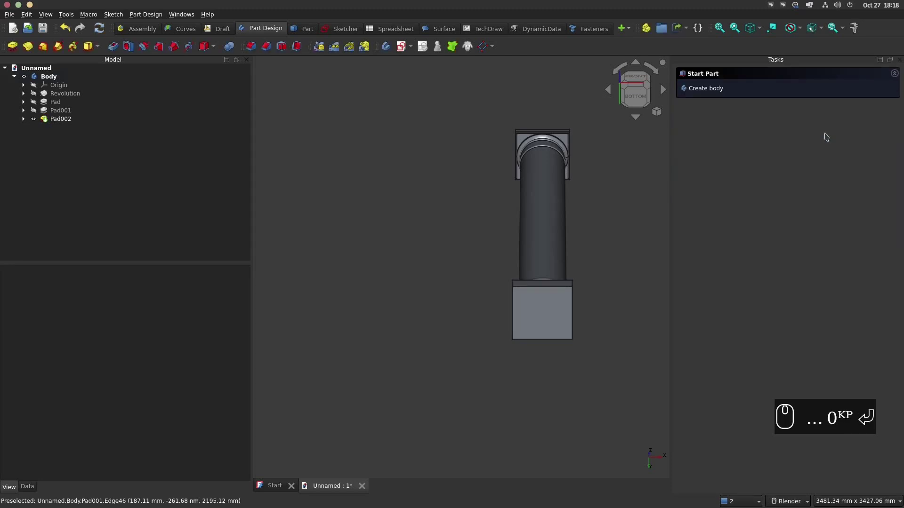
middle_click_drag(565, 207, 559, 294)
middle_click_drag(559, 293, 506, 320, "shift")
scroll(506, 320, "down", 3)
middle_click_drag(523, 282, 517, 240)
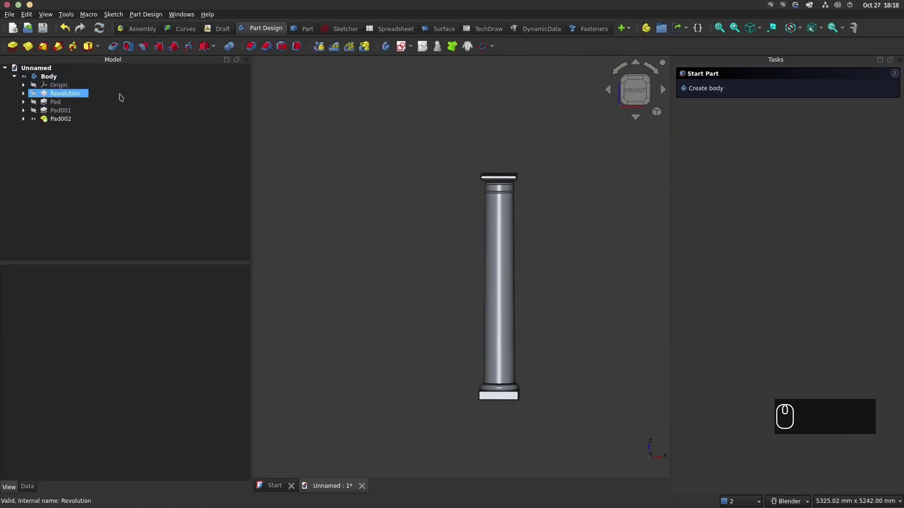
Step: Create a Part cylinder with a radius of 40 mm and a height of 2450 mm
left_click(307, 32)
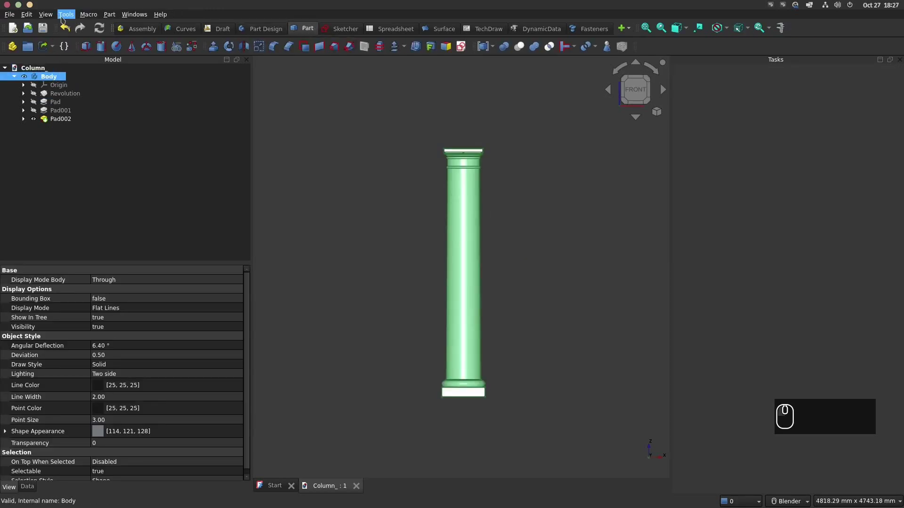
left_click(65, 14)
mouse_move(100, 13)
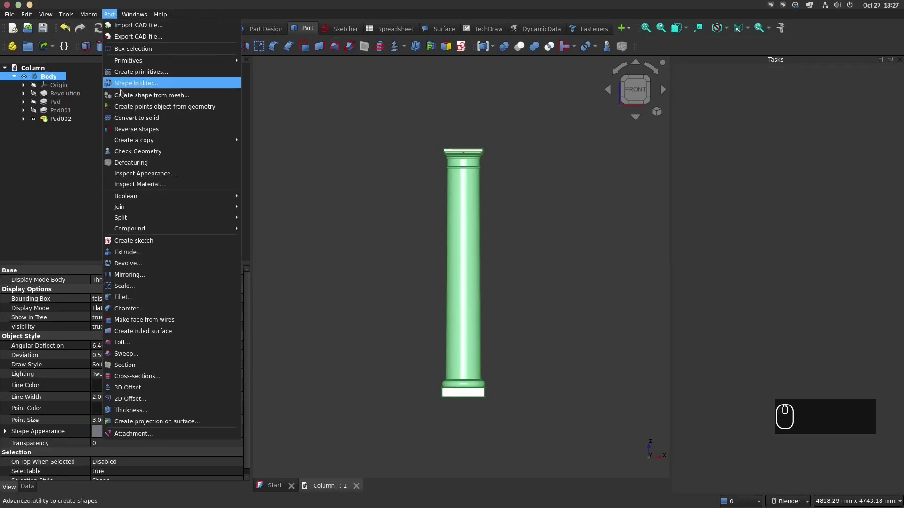
left_click(135, 118)
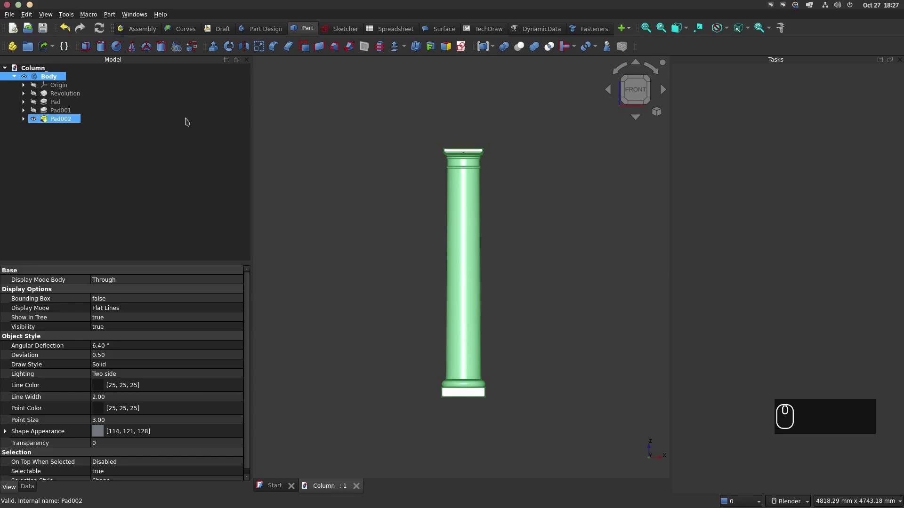
left_click(104, 49)
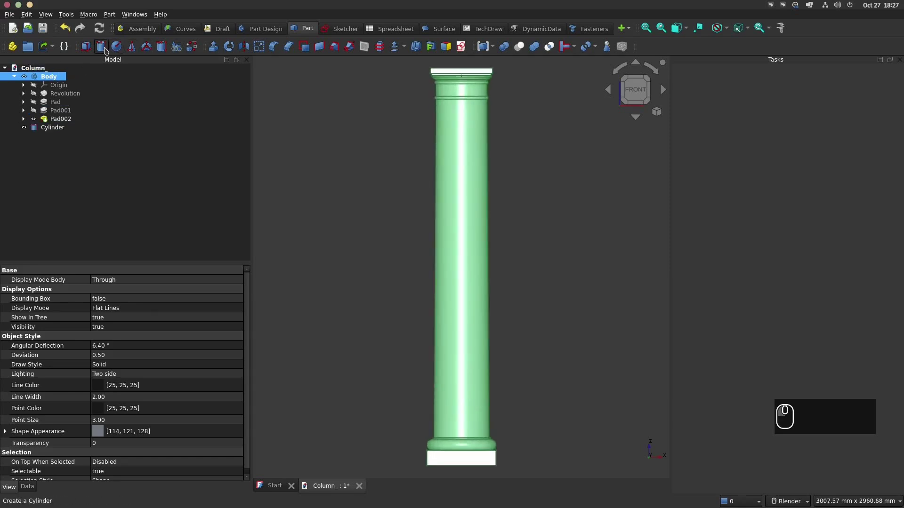
left_click(51, 128)
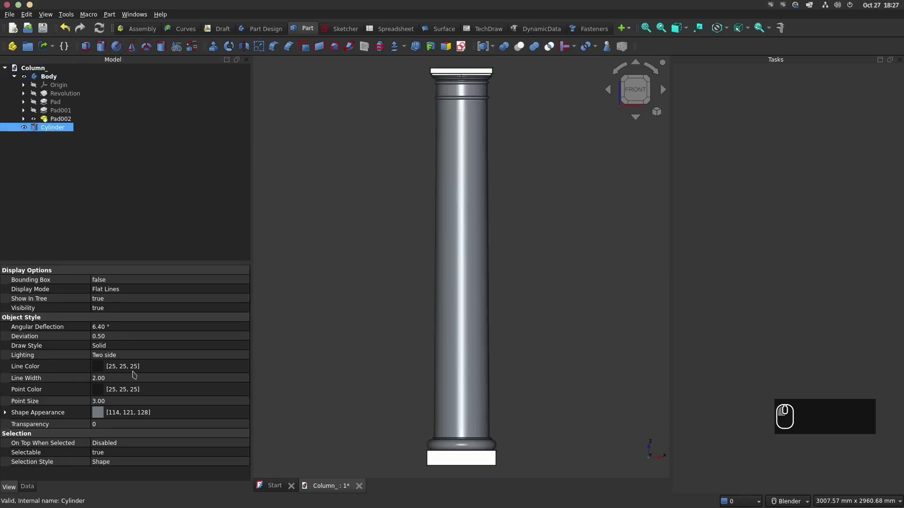
left_click(28, 487)
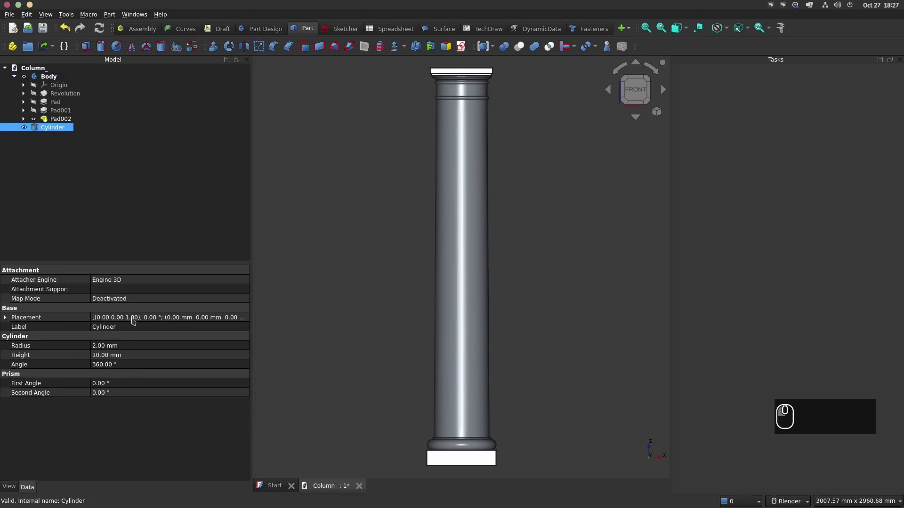
left_click(110, 346)
type("40")
key("Return")
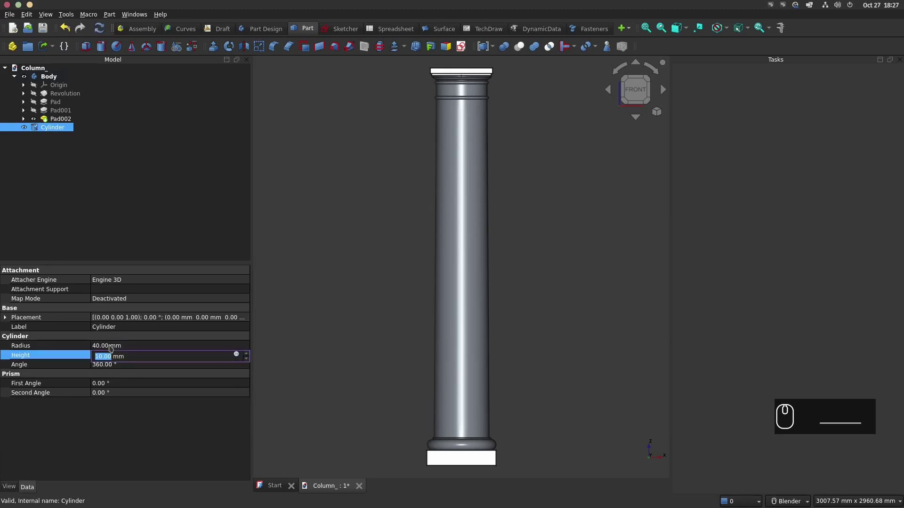
type("245")
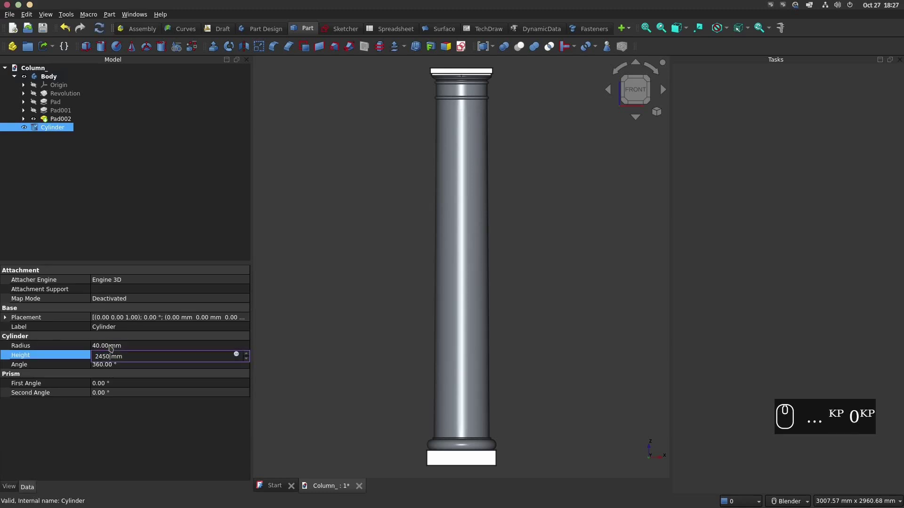
key("Return")
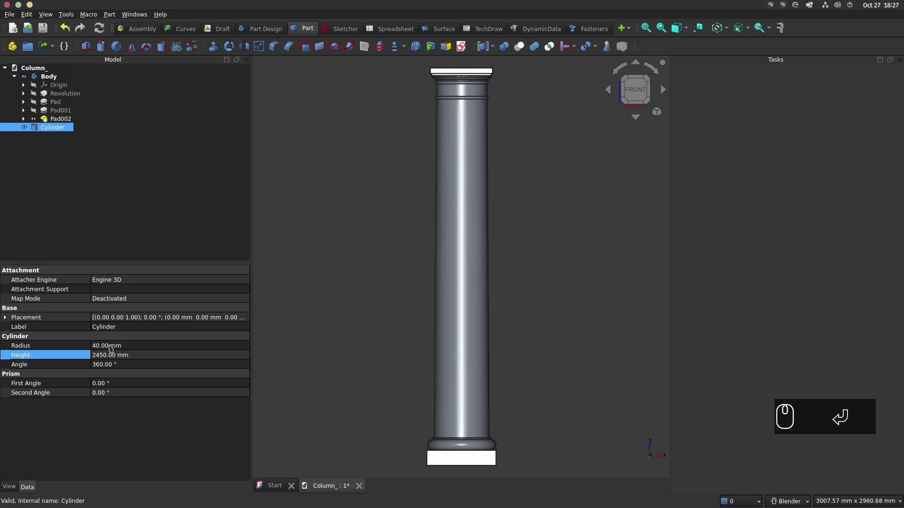
Step: Transform the cylinder by moving it -292.5 mm along X and 136 mm upwards, beside the column shaft
right_click(67, 130)
left_click(85, 144)
left_click_drag(531, 453, 490, 453)
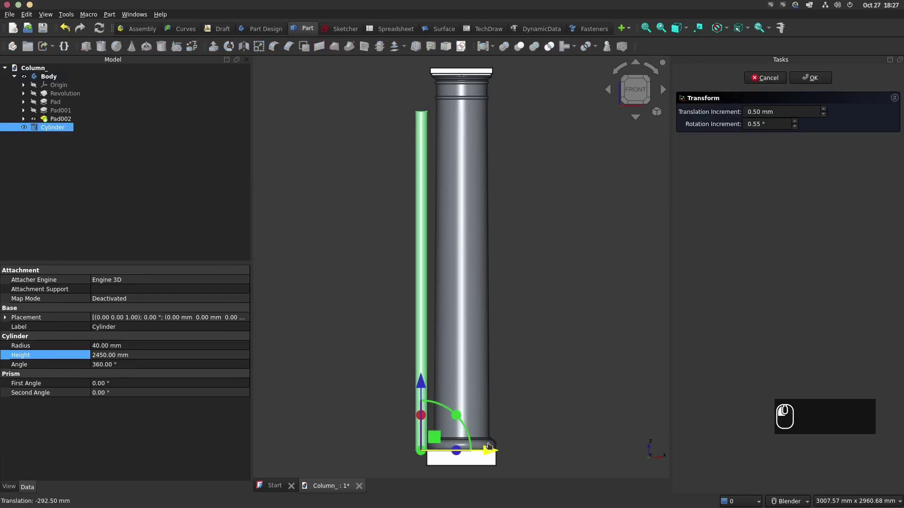
left_click_drag(422, 387, 421, 367)
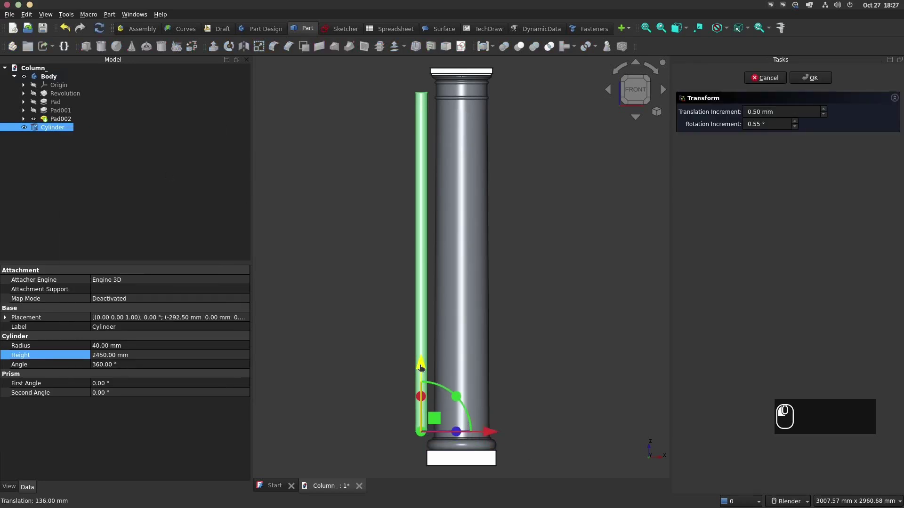
Step: Set the cylinder's height to 2350 mm
scroll(392, 399, "up", 2)
left_click(113, 356)
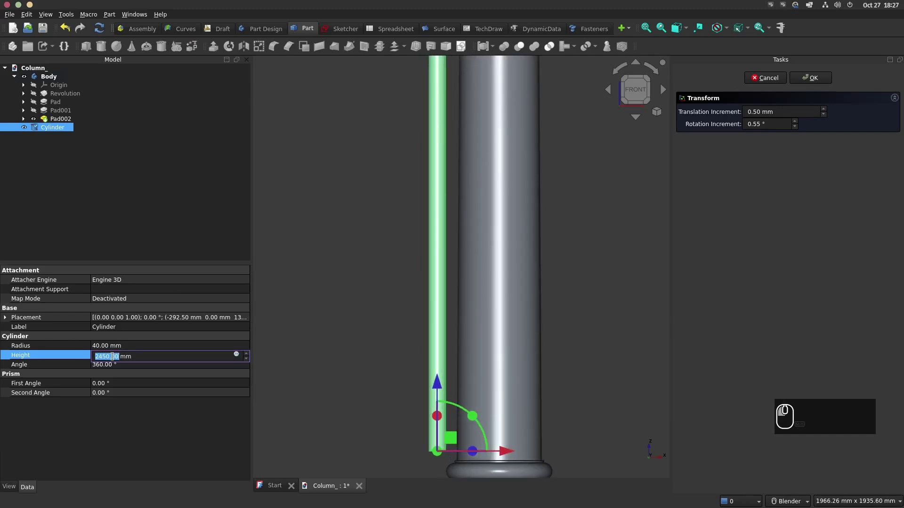
type("2350")
left_click(318, 250)
scroll(367, 226, "down", 2)
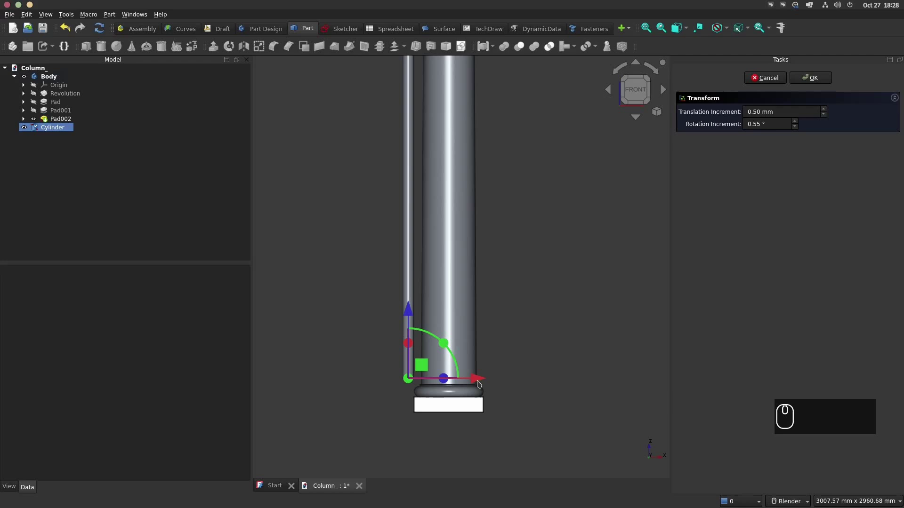
Step: Tilt the cylinder 0.55° to follow the shaft's taper, placing its base against the shaft at about X = -217.5 mm
left_click_drag(476, 378, 463, 377)
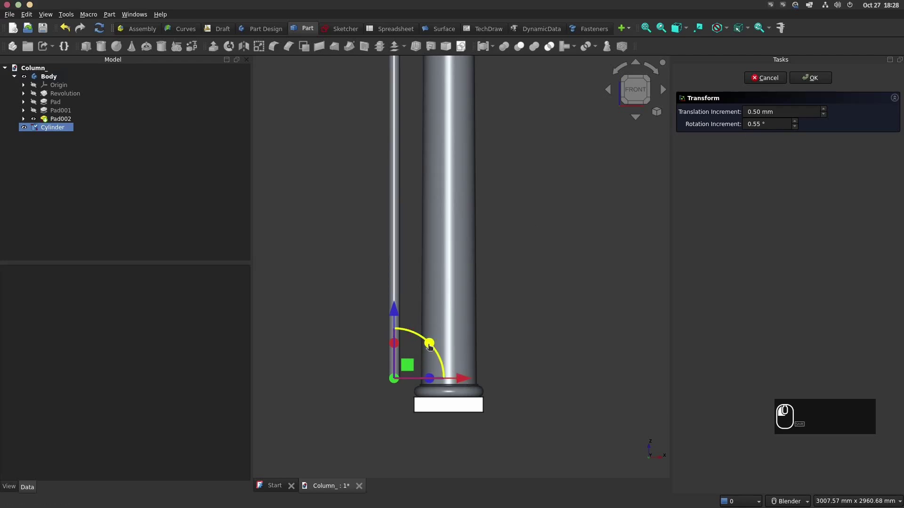
mouse_move(429, 346)
left_mouse_down()
mouse_move(435, 353)
mouse_move(433, 345)
left_mouse_up()
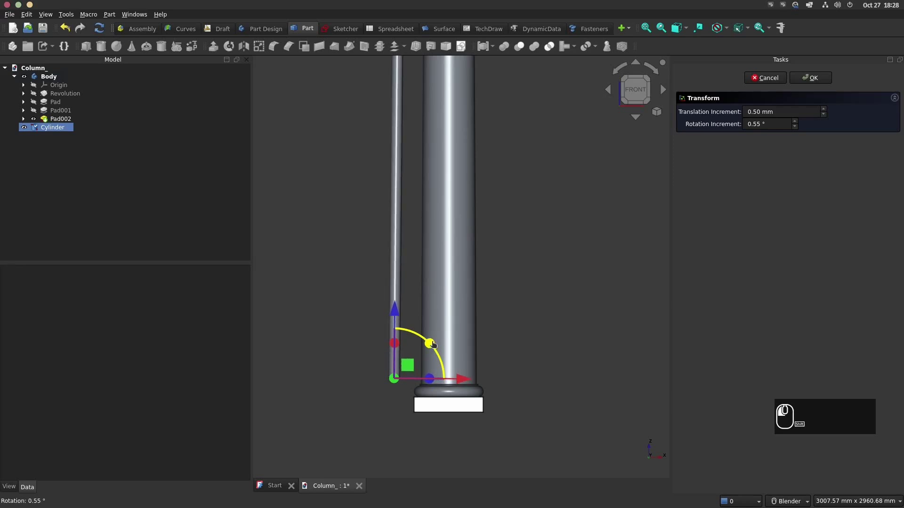
left_click_drag(465, 379, 480, 385)
scroll(473, 211, "down", 3)
scroll(438, 125, "up", 4)
middle_click_drag(476, 388, 470, 299, "shift")
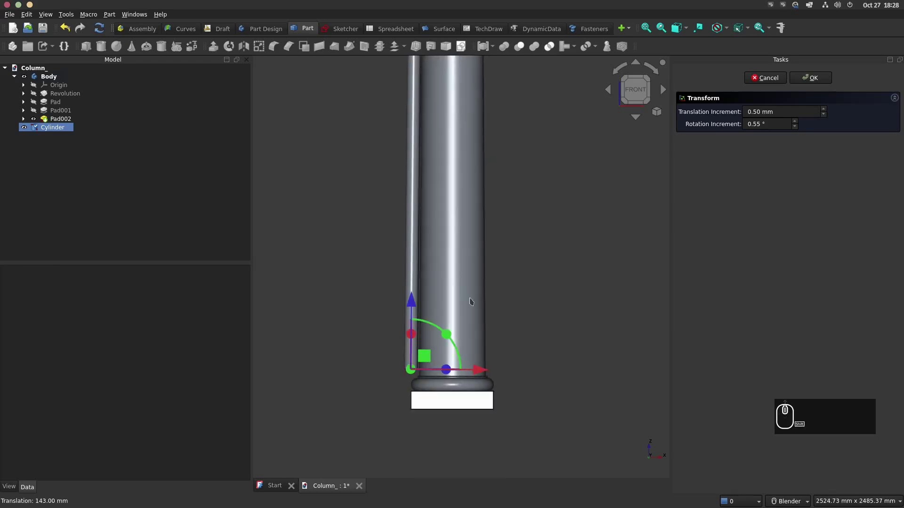
left_click_drag(480, 374, 486, 374)
scroll(464, 223, "down", 2)
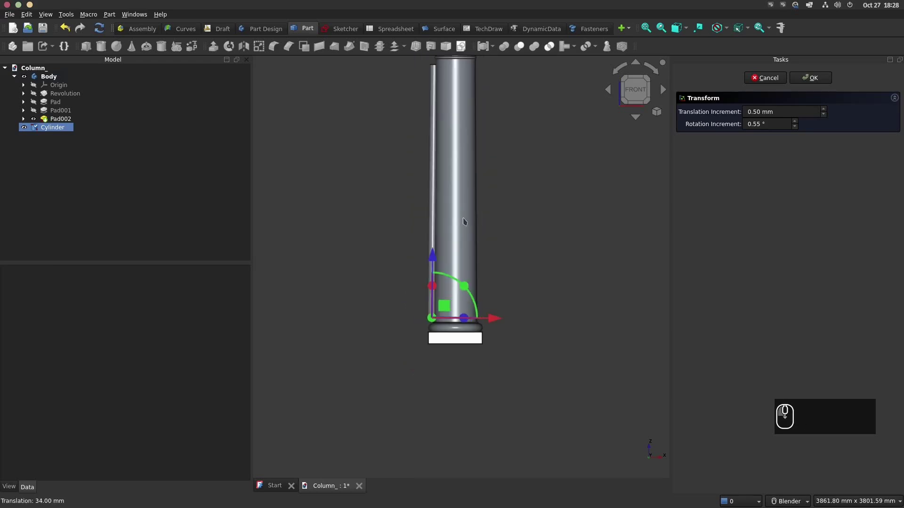
middle_click_drag(464, 198, 466, 278, "shift")
middle_click_drag(467, 270, 512, 242)
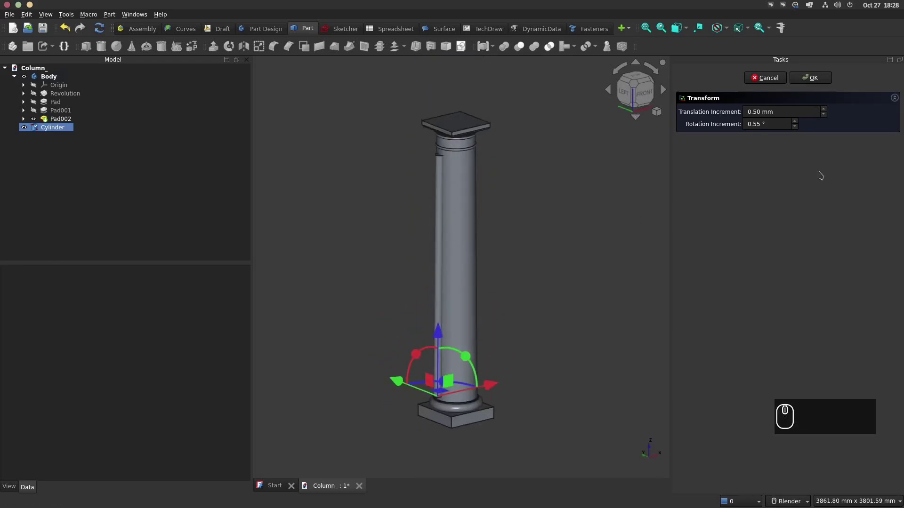
left_click(811, 78)
Step: Fillet the circular edges at both ends of the tilted cylinder with a 40 mm radius
scroll(419, 155, "up", 5)
left_click(405, 172)
scroll(424, 235, "down", 4)
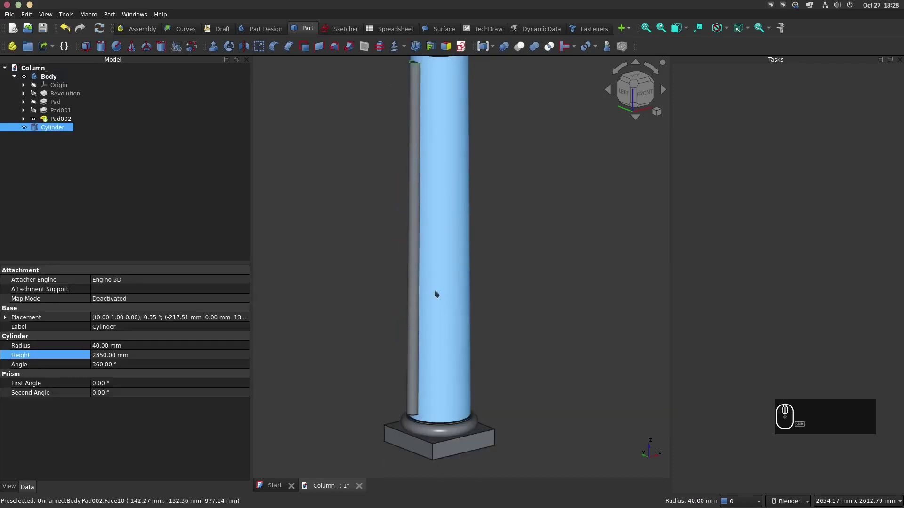
scroll(434, 290, "up", 3)
middle_click_drag(435, 350, 447, 198, "shift")
scroll(408, 271, "up", 3)
scroll(440, 157, "down", 4)
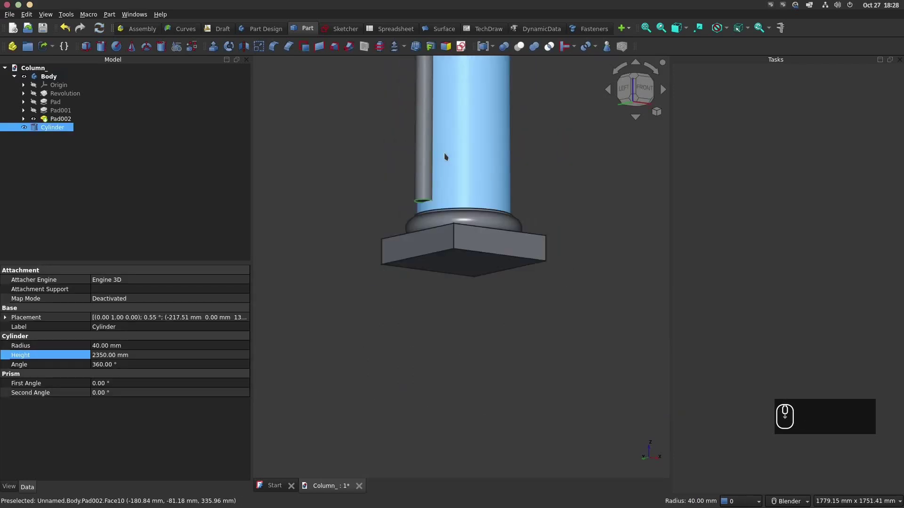
middle_click_drag(445, 108, 456, 353, "shift")
scroll(457, 255, "down", 3)
middle_click_drag(468, 221, 472, 287)
scroll(447, 150, "up", 2)
left_click(447, 149, "ctrl")
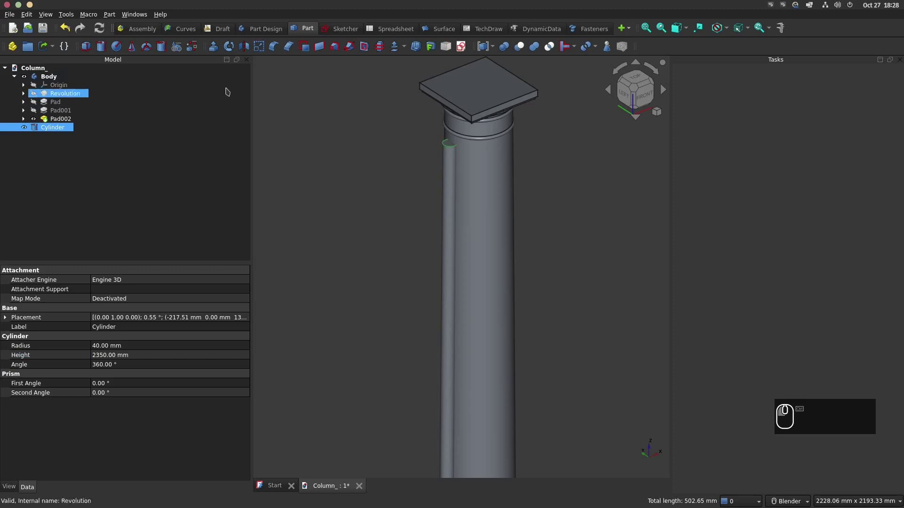
left_click(273, 46)
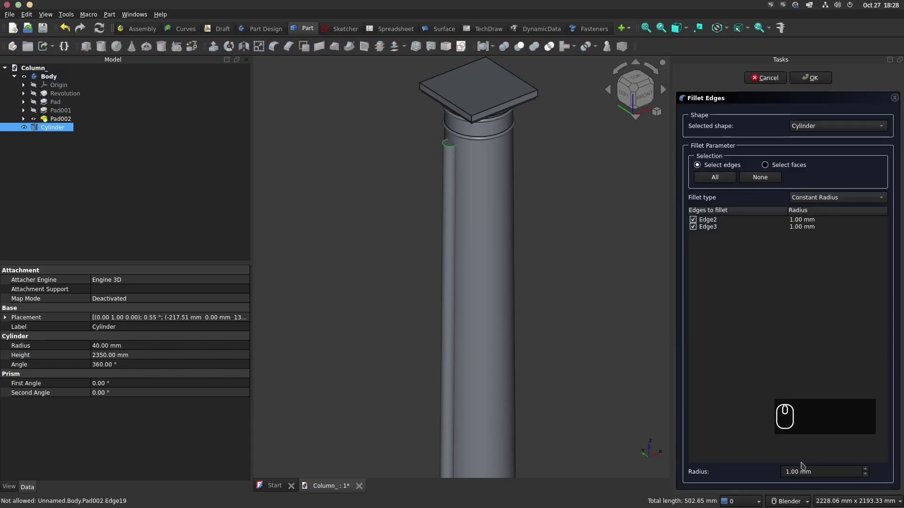
type("40")
key("Return")
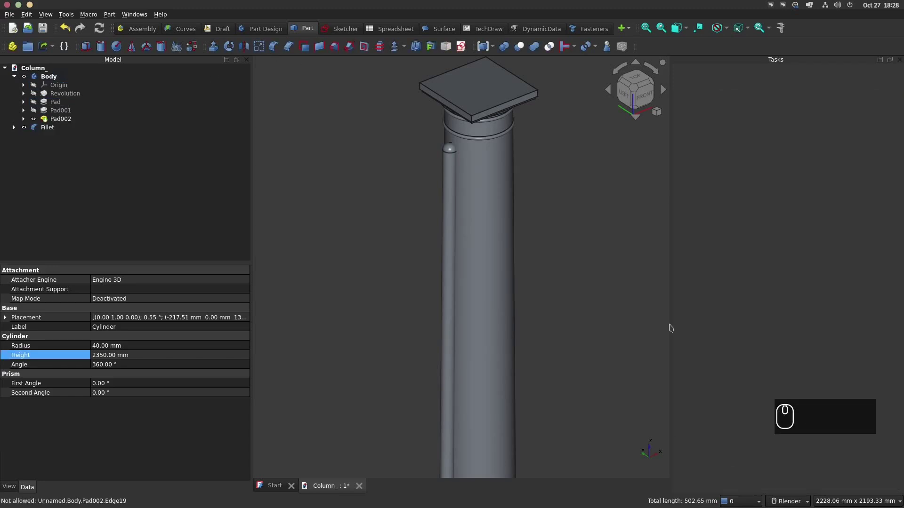
Step: Save the column document
middle_click_drag(518, 209, 481, 155, "shift")
scroll(512, 161, "down", 2)
key("ctrl+s")
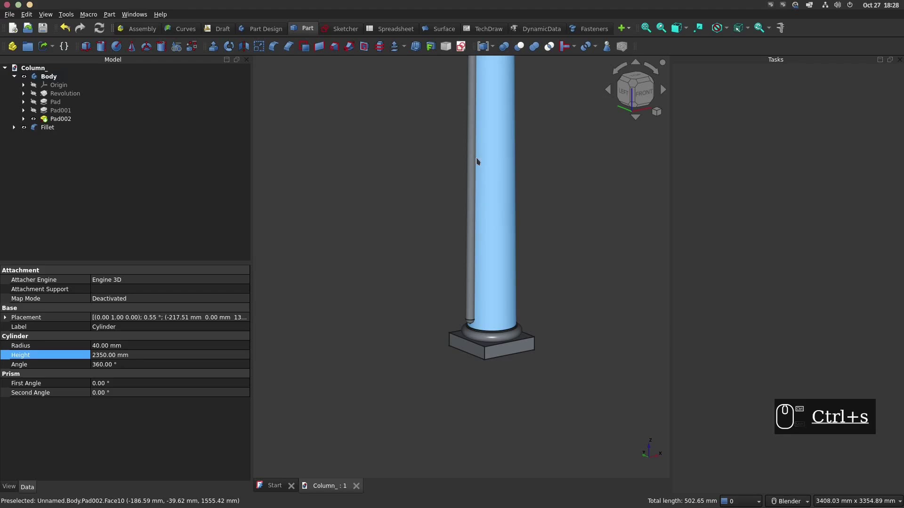
Step: Polar-array the filleted cylinder around the column's axis with 13 elements over 360°, and save the document
left_click(47, 127)
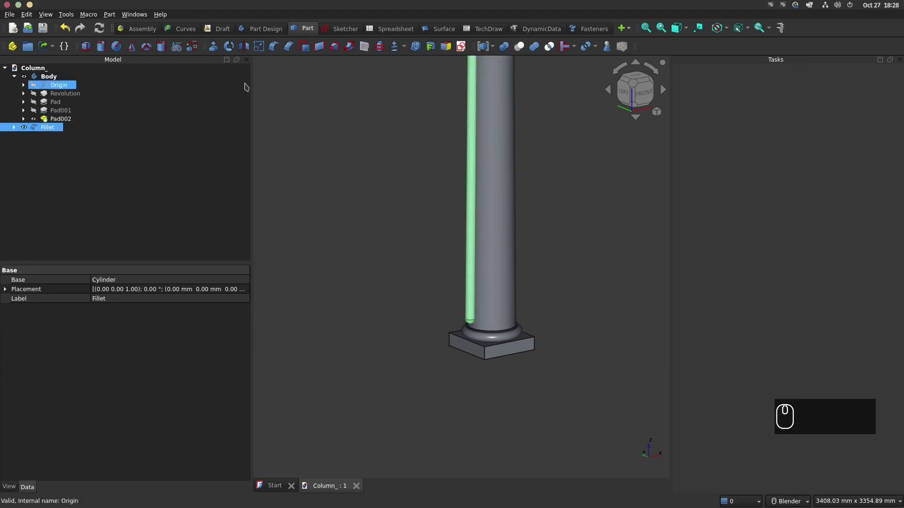
left_click(210, 27)
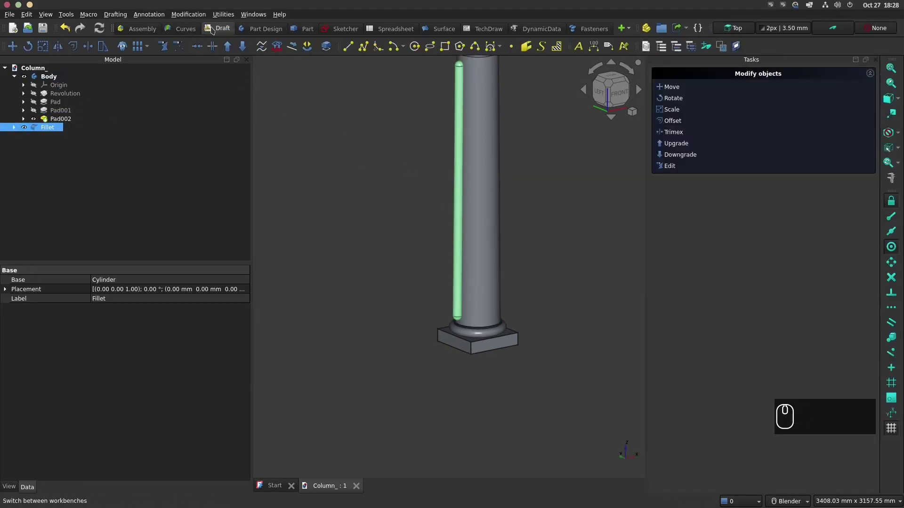
left_click(146, 45)
left_click(155, 75)
left_click(763, 231)
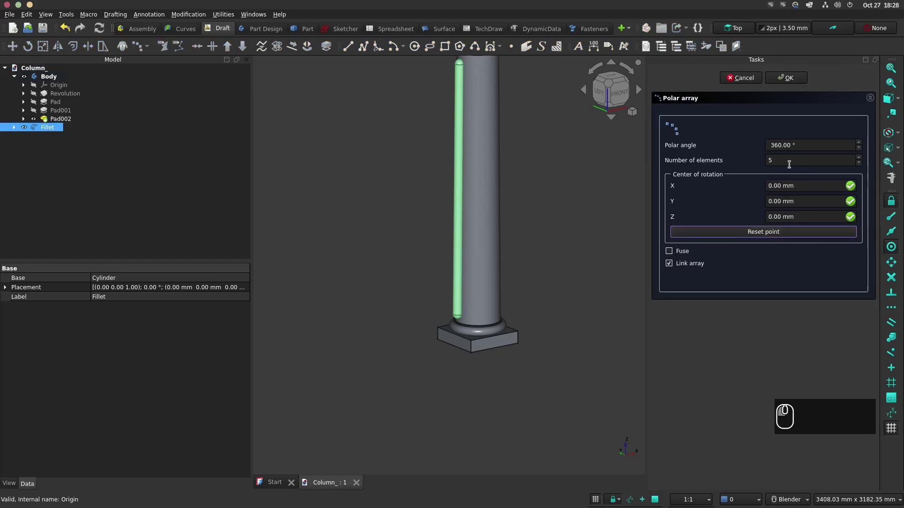
double_click(809, 160)
type("13")
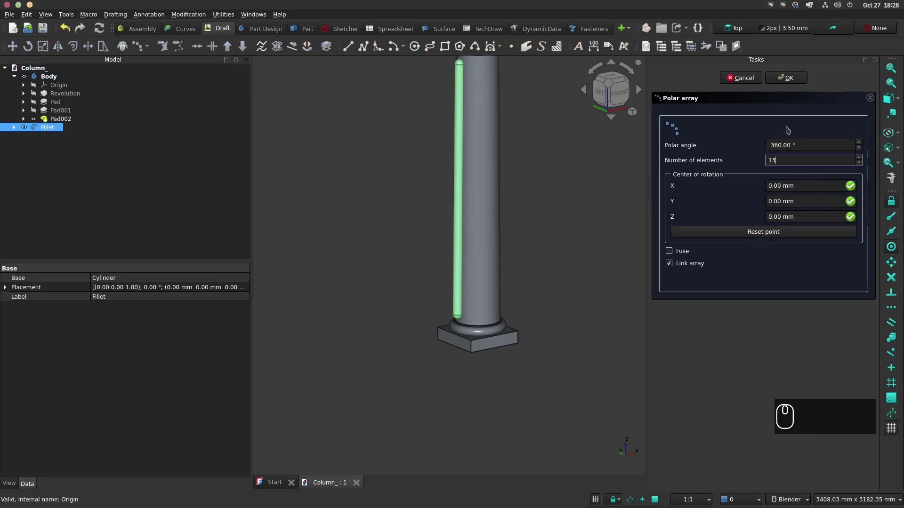
left_click(785, 77)
middle_click_drag(553, 179, 507, 235, "shift")
key("ctrl+s")
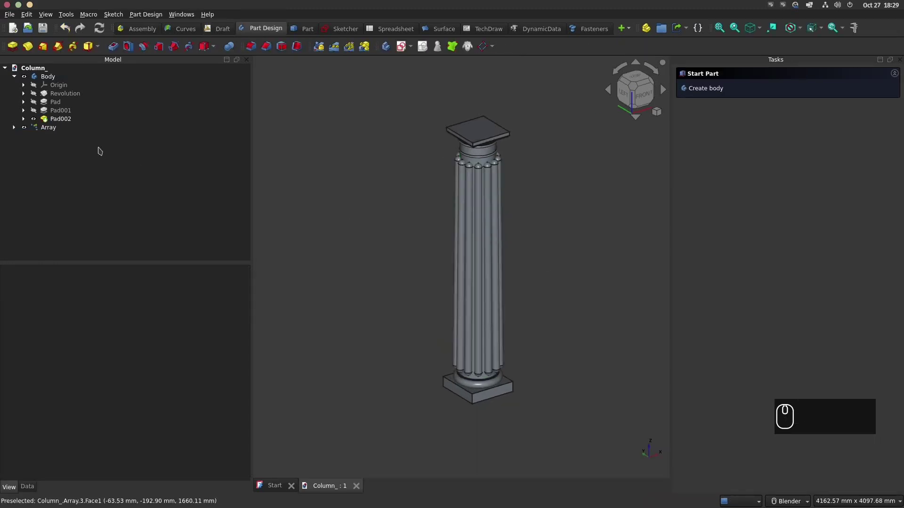
Step: Cut the cylinder array from the column body with a Boolean cut to form the shaft's flutes
left_click(45, 76)
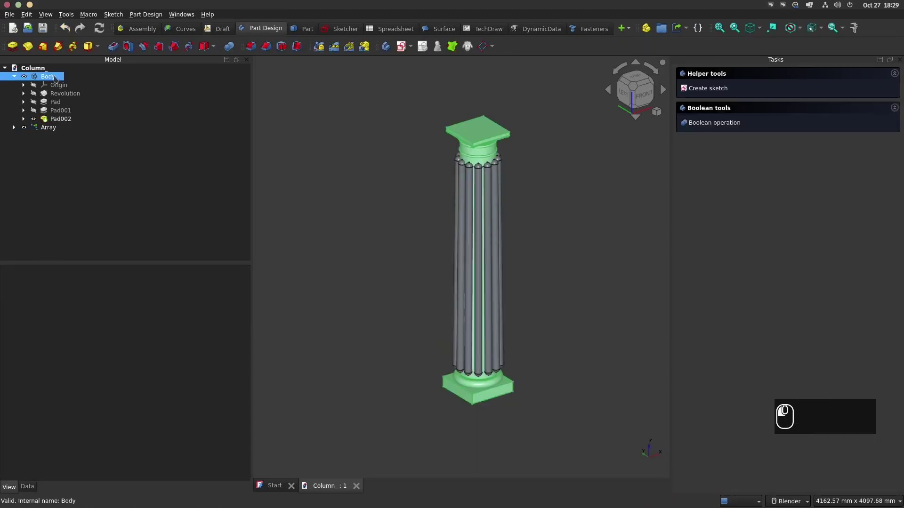
left_click(51, 128, "ctrl")
left_click(50, 127)
left_click(50, 76)
left_click(53, 127, "ctrl")
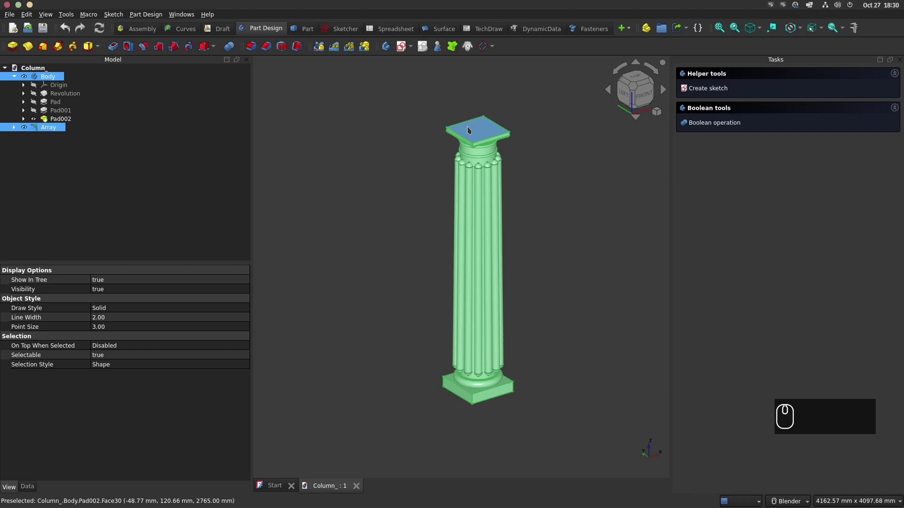
left_click(302, 29)
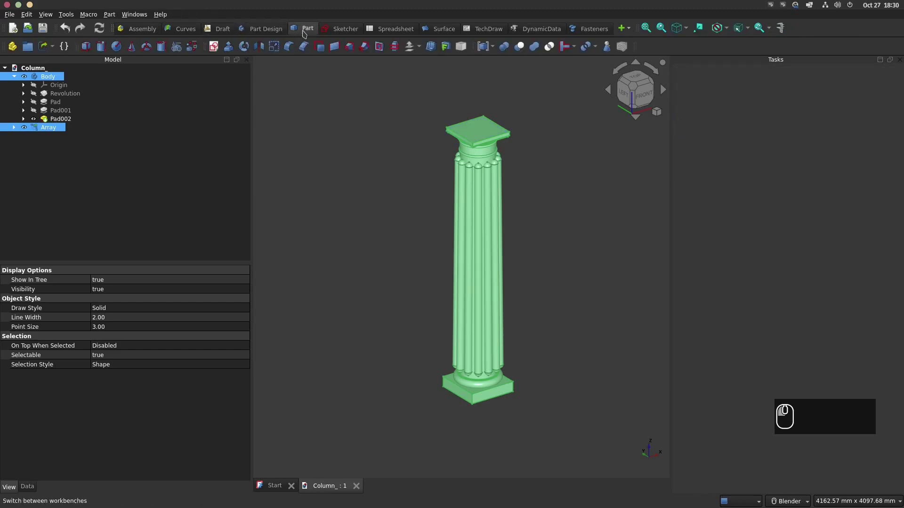
left_click(518, 47)
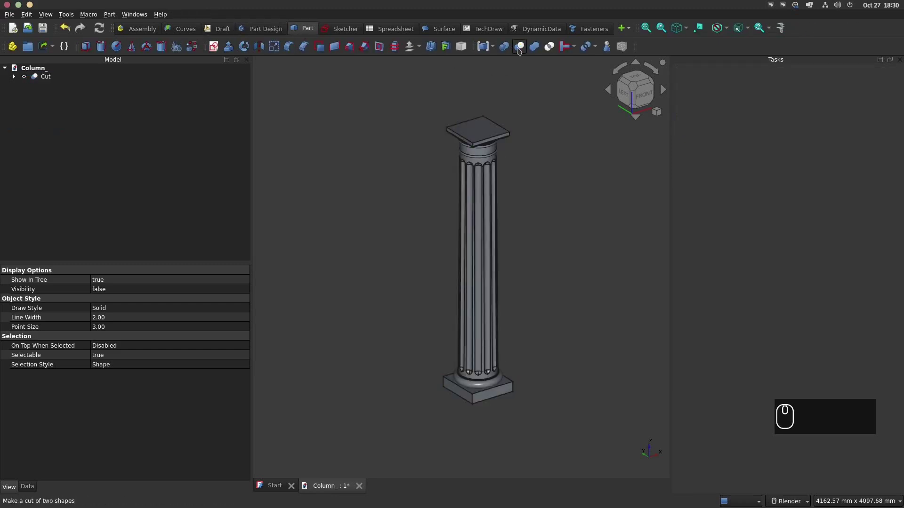
middle_click_drag(510, 201, 529, 191)
scroll(485, 153, "up", 3)
scroll(518, 209, "down", 3)
middle_click_drag(518, 208, 518, 176, "shift")
middle_click_drag(559, 208, 475, 186)
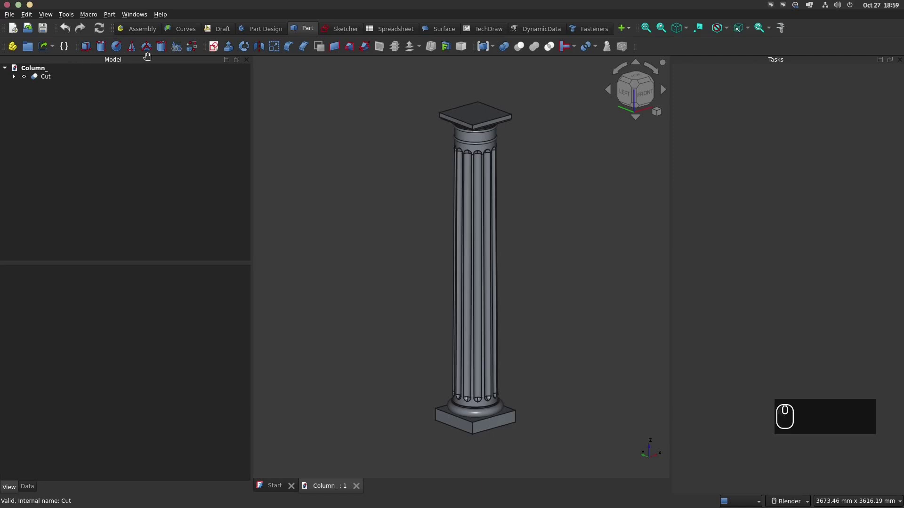
Step: Create a plane primitive 800 mm long and 800 mm wide at the origin
left_click(181, 49)
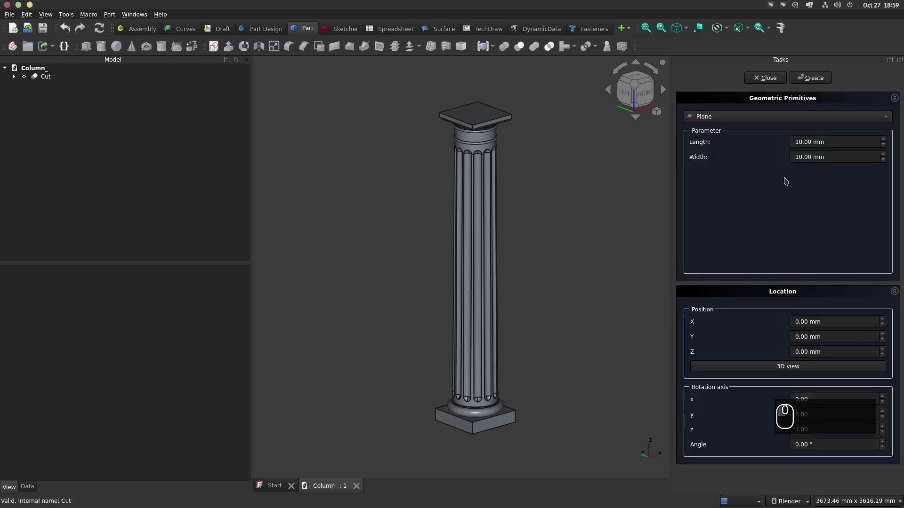
triple_click(829, 143)
type("800")
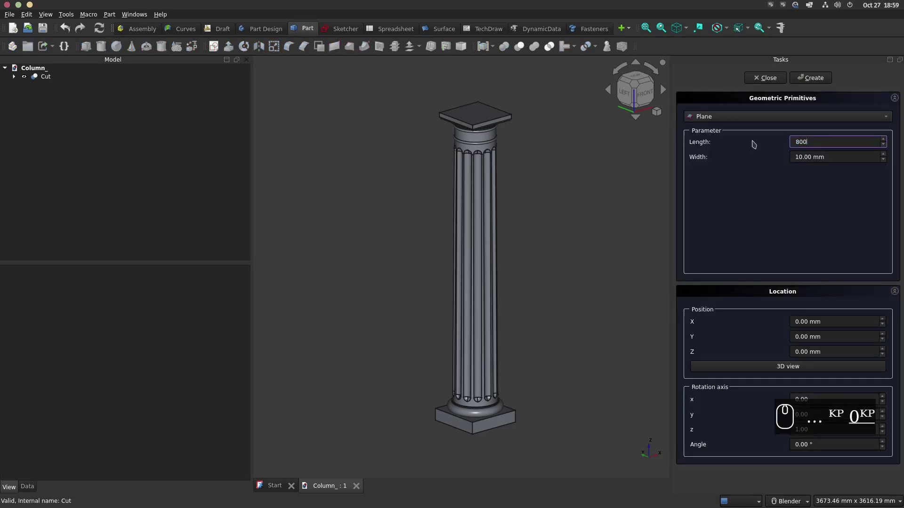
key("Tab")
type("800")
key("Return")
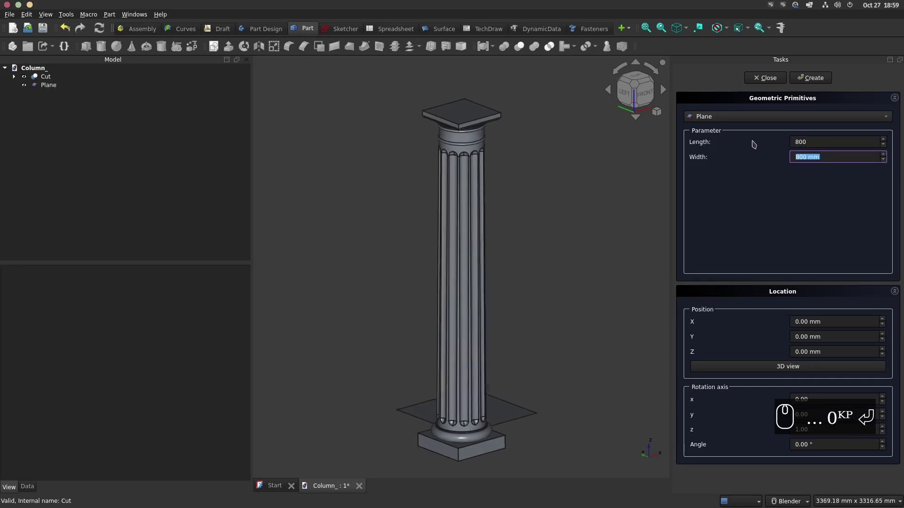
left_click(816, 83)
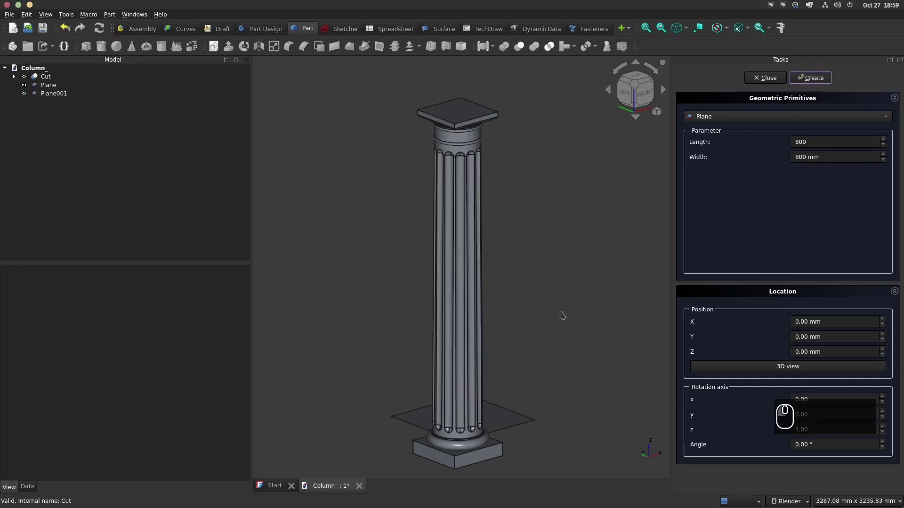
Step: Close the primitives dialog and delete the duplicate plane, Plane001
left_click(54, 96)
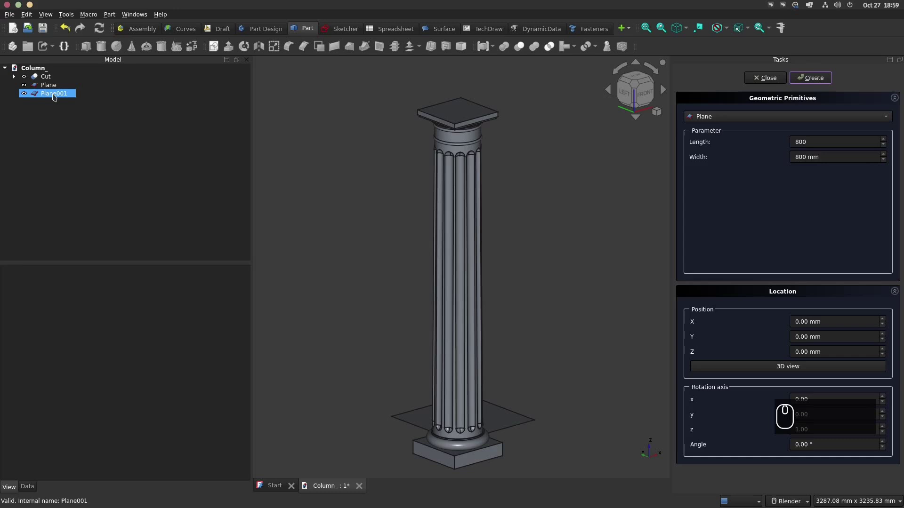
left_click(775, 79)
left_click(55, 93)
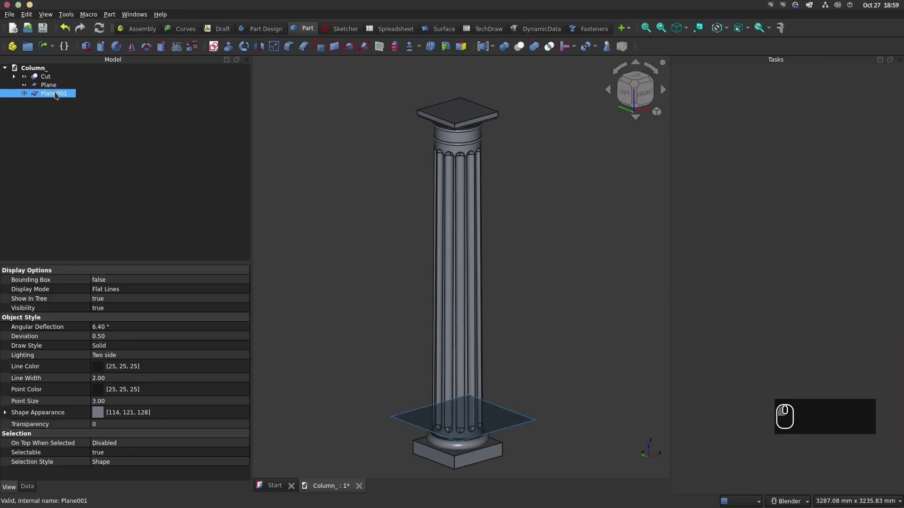
key("Delete")
Step: Transform the plane by about -394 mm in X and -371.5 mm in Y, and raise it about 414 mm across the lower shaft
left_click(48, 89)
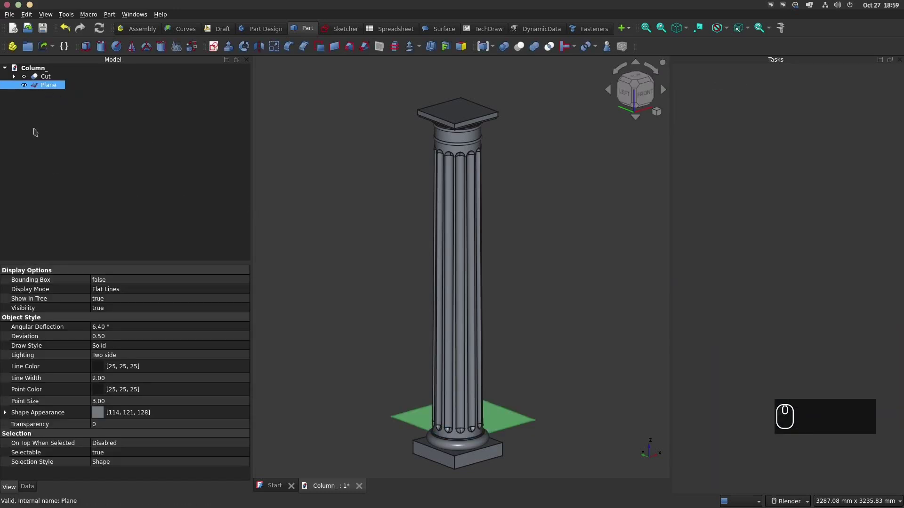
right_click(53, 85)
left_click(68, 100)
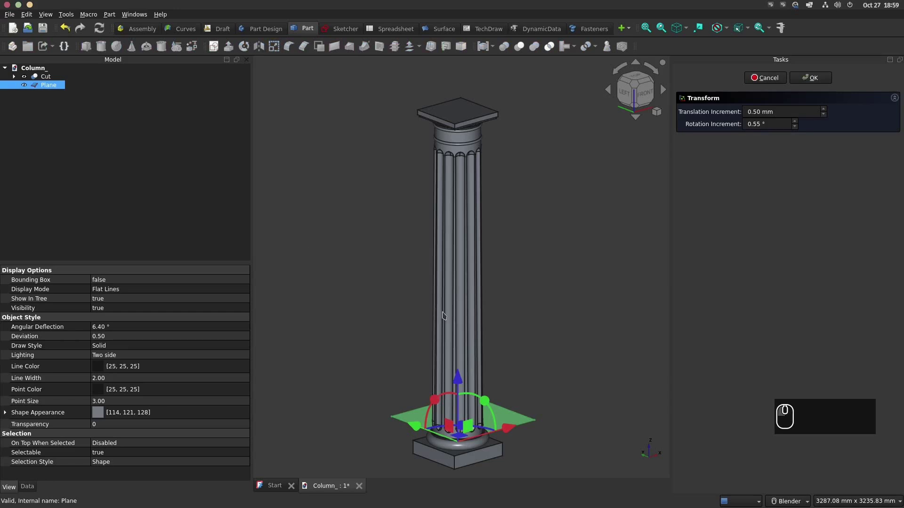
key("KP_7")
left_click_drag(437, 292, 390, 337)
key("KP_1")
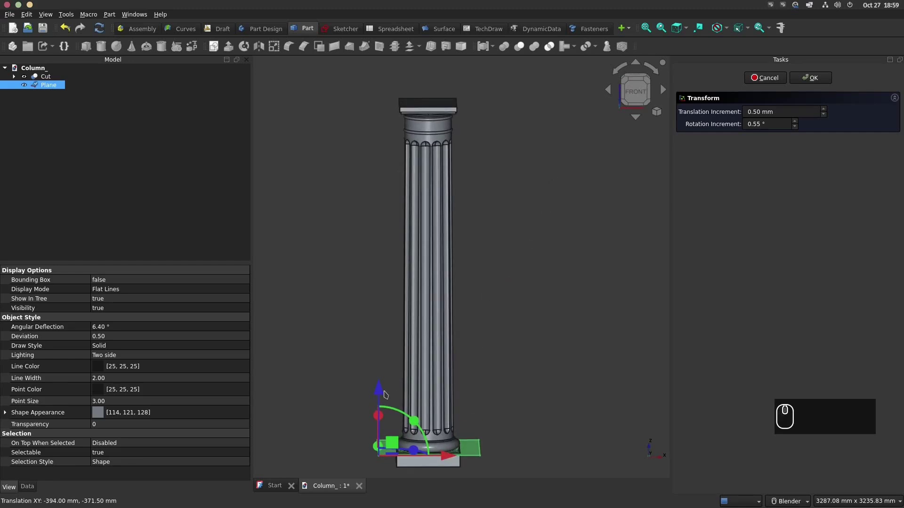
left_click_drag(385, 394, 385, 345)
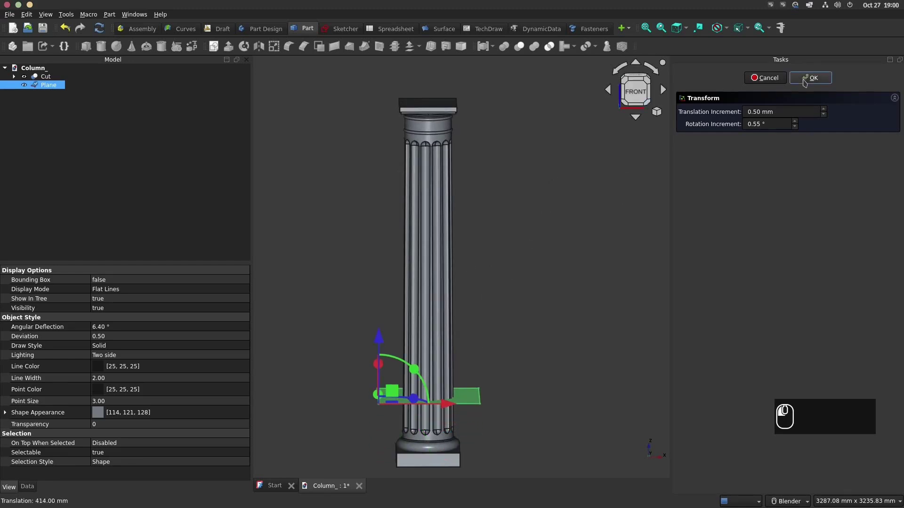
left_click(805, 80)
Step: Array the plane orthogonally up the column with 1 × 1 × 6 elements and a 400 mm Z interval
middle_click_drag(357, 285, 454, 249)
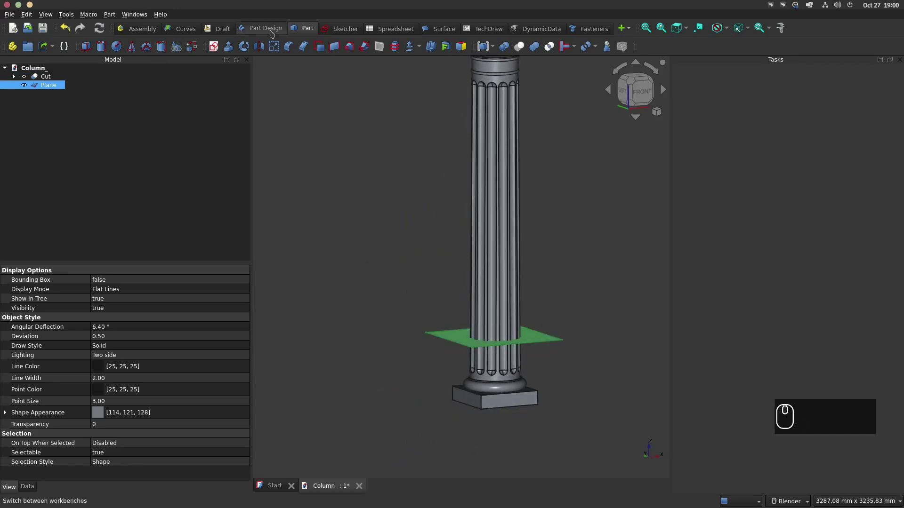
left_click(219, 30)
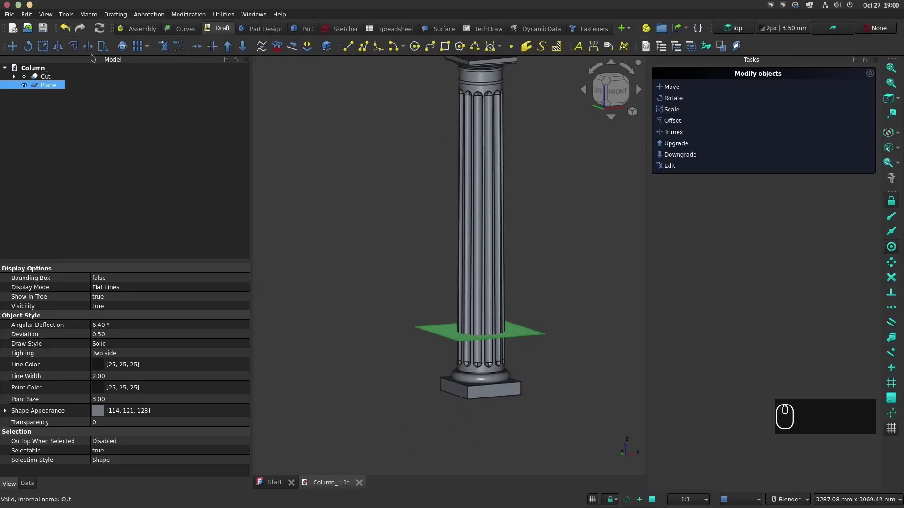
left_click(143, 46)
left_click(153, 61)
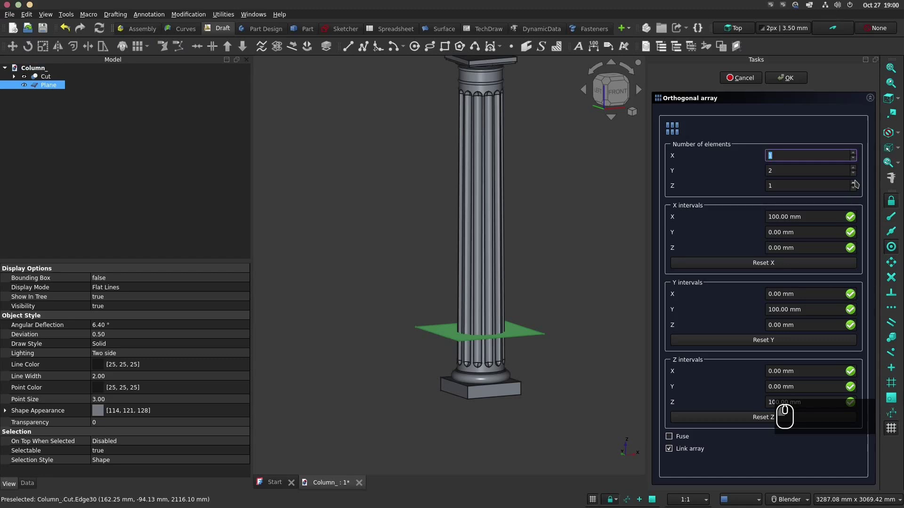
left_click(853, 173)
left_click(853, 188)
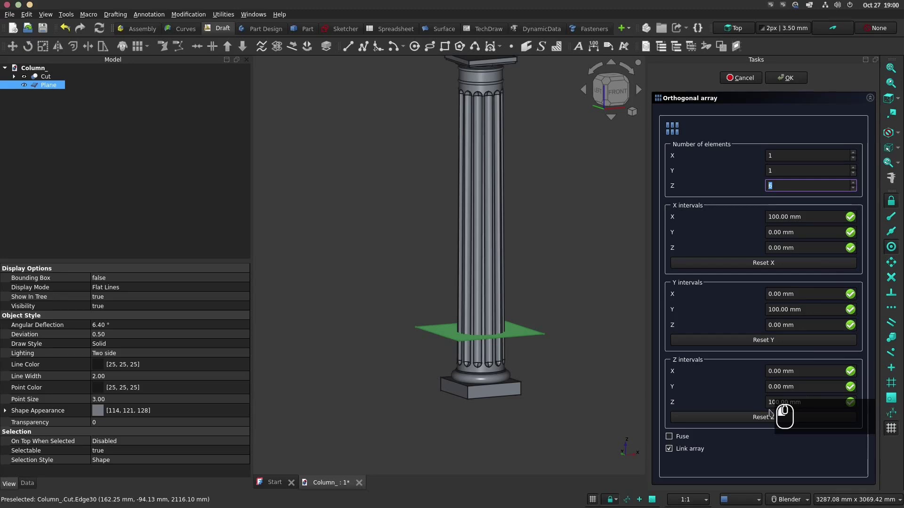
left_click(819, 398)
type("400")
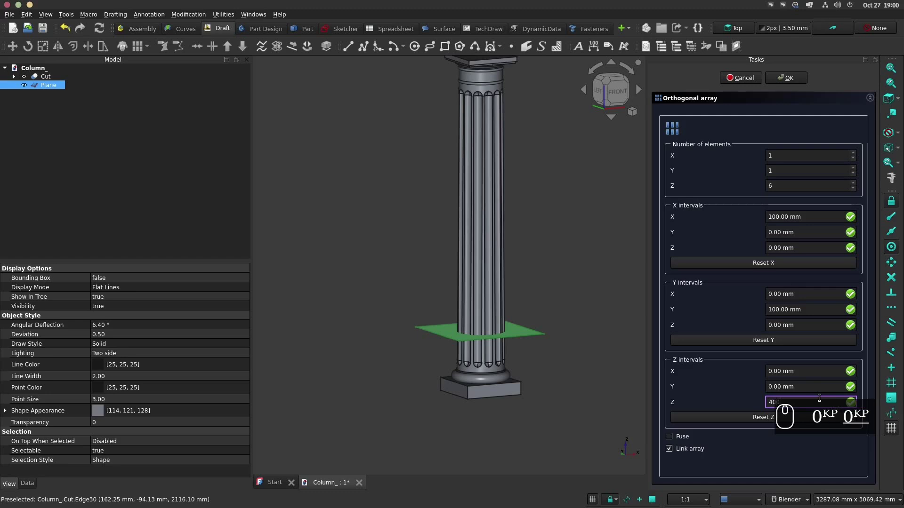
key("Return")
middle_click_drag(500, 218, 503, 209)
middle_click_drag(502, 118, 524, 192)
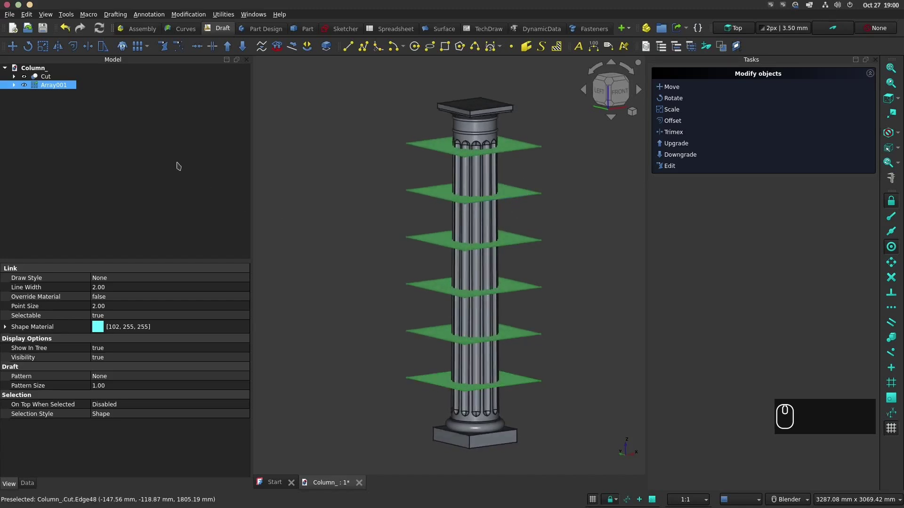
Step: Slice the fluted column apart with the array of planes
left_click(46, 77, "ctrl")
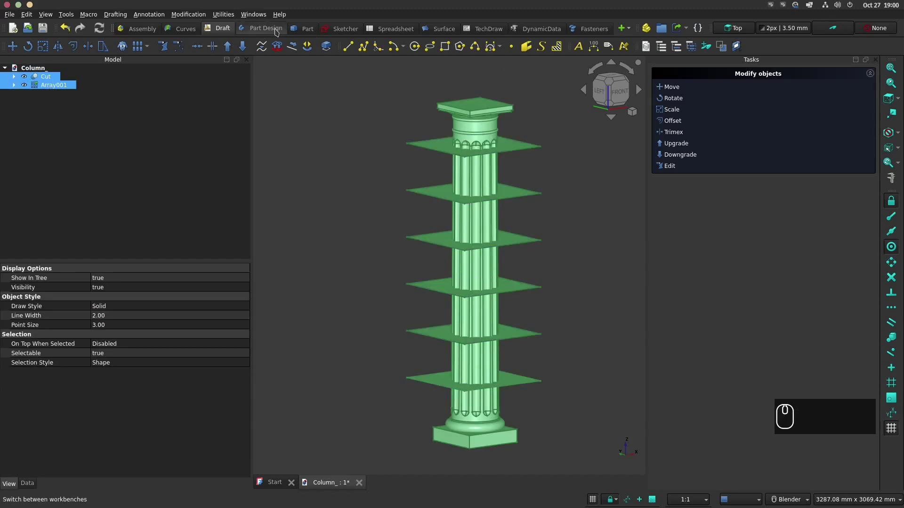
left_click(304, 28)
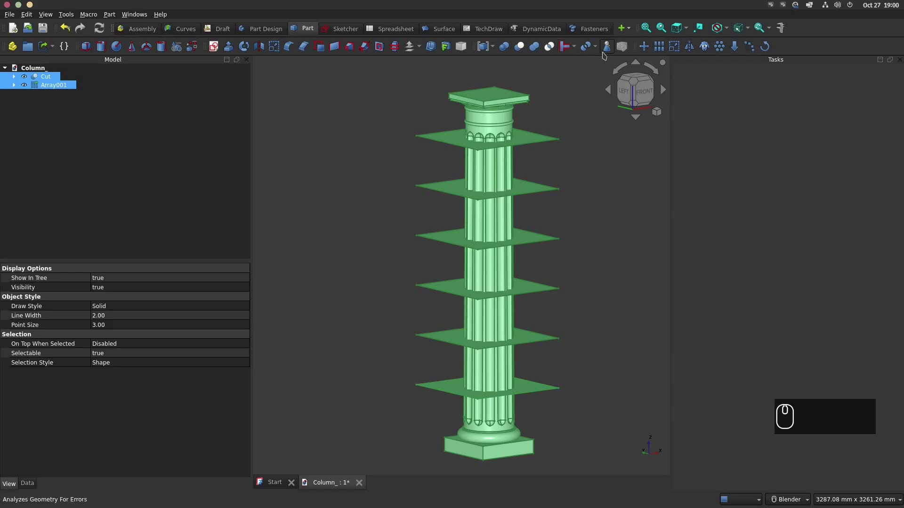
left_click(595, 50)
left_click(598, 73)
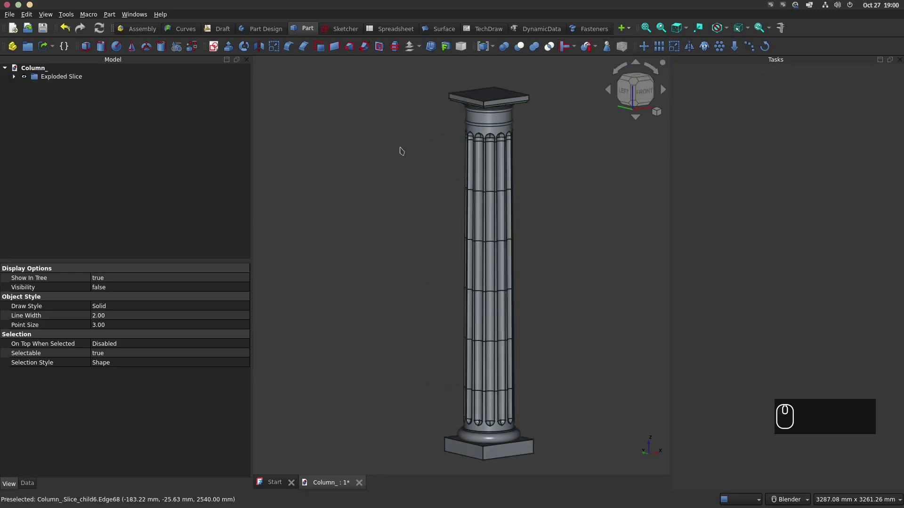
Step: Expand the Exploded Slice group and highlight its lower slices to identify which part of the column each one is
left_click(24, 80)
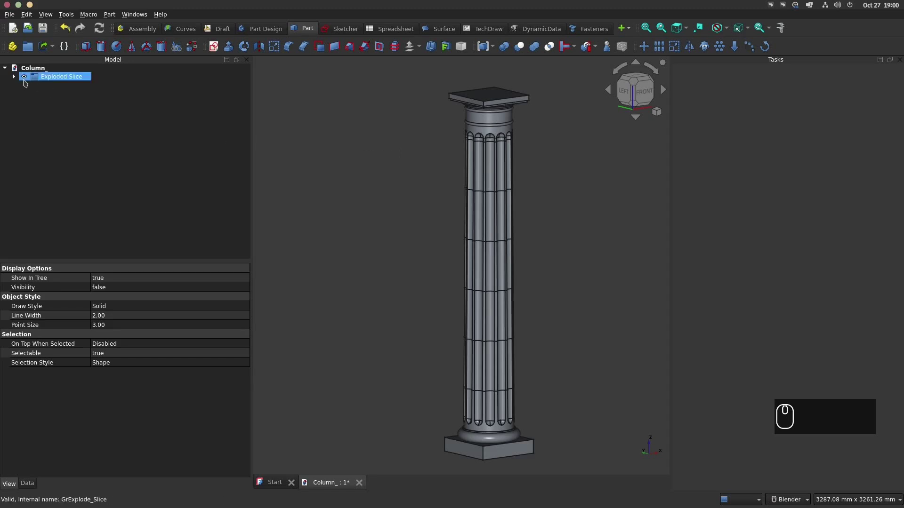
left_click(14, 76)
left_click(52, 86)
left_click(55, 94)
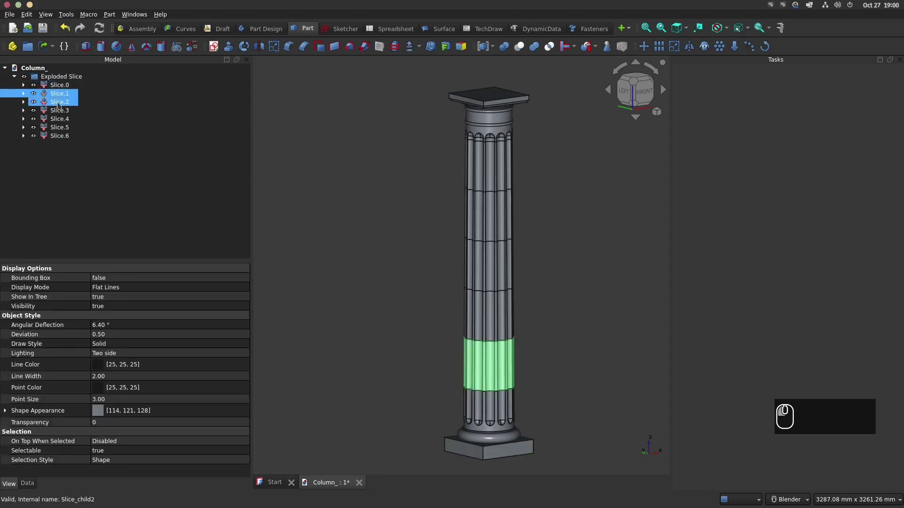
left_click(58, 103)
left_click(60, 112)
left_click(58, 84)
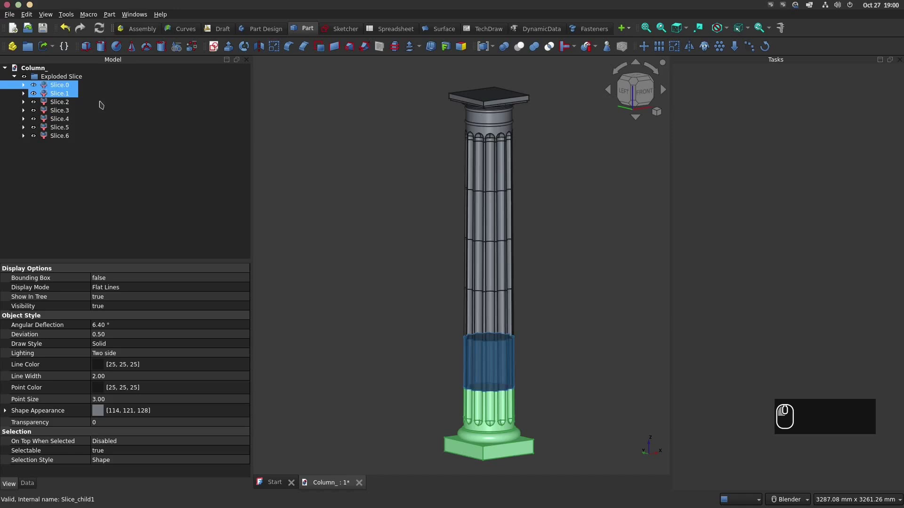
Step: Transform Slice.1, the drum directly above the base piece, by rotating it slightly about the column's vertical axis
left_click(59, 93)
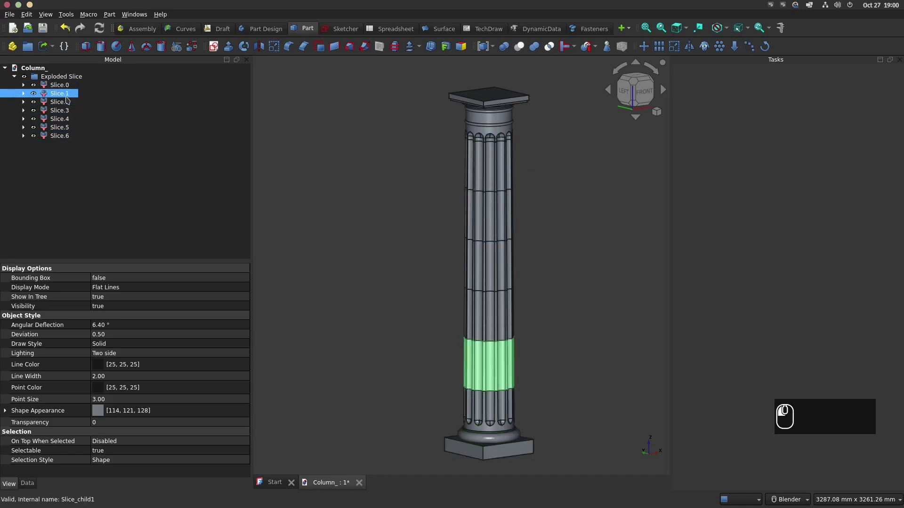
middle_click_drag(576, 336, 563, 315)
scroll(561, 311, "up", 6)
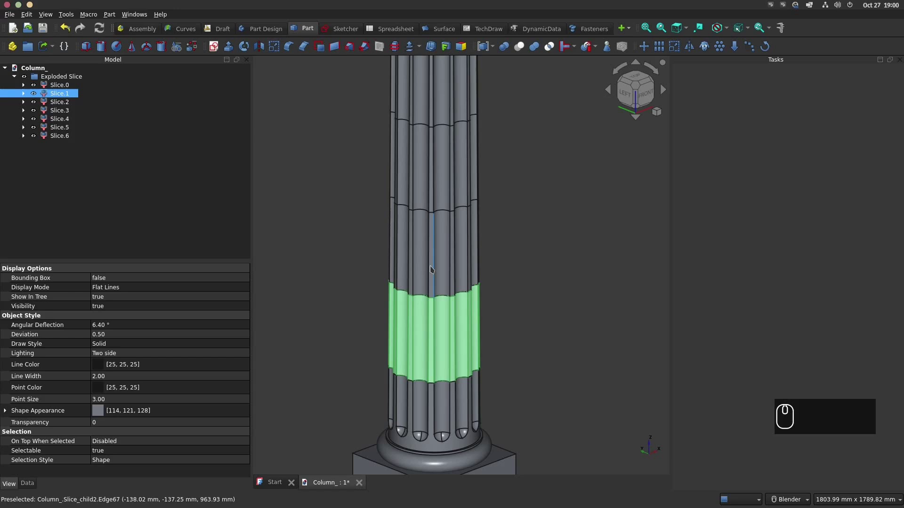
right_click(49, 95)
left_click(70, 101)
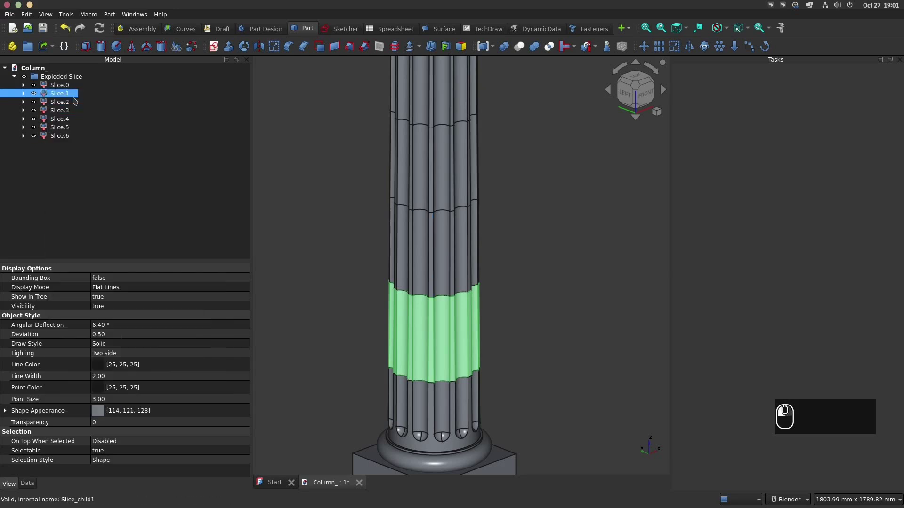
middle_click_drag(446, 344, 493, 258, "shift")
scroll(462, 249, "up", 1)
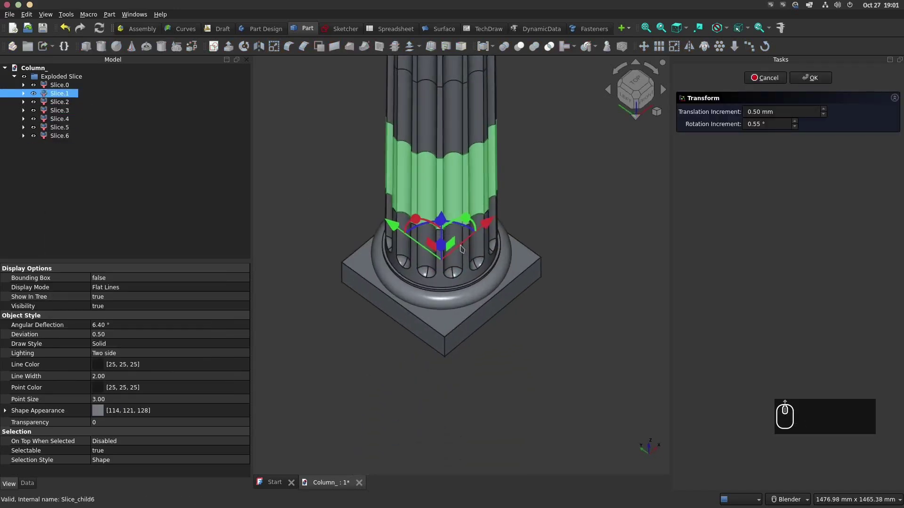
middle_click_drag(426, 236, 527, 240)
middle_click_drag(373, 274, 464, 246, "shift")
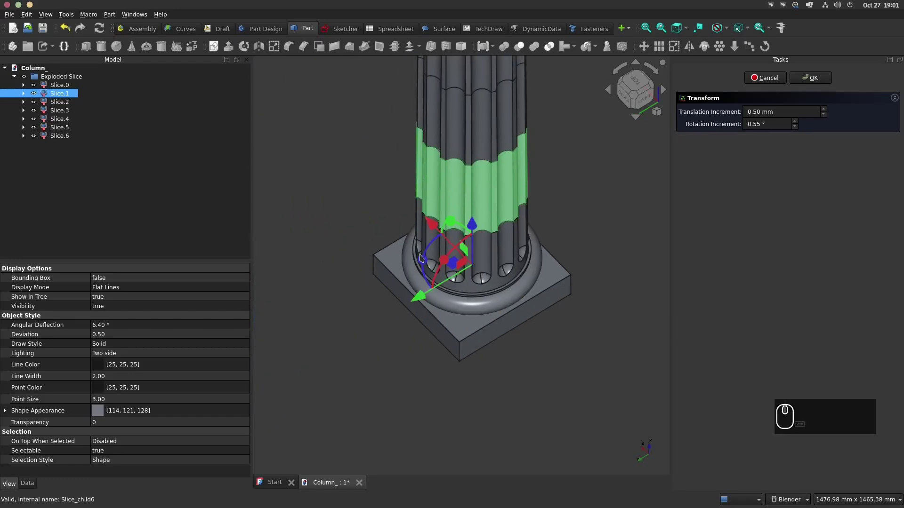
left_click_drag(422, 260, 425, 264)
middle_click_drag(537, 193, 564, 281, "shift")
middle_click_drag(564, 281, 517, 256)
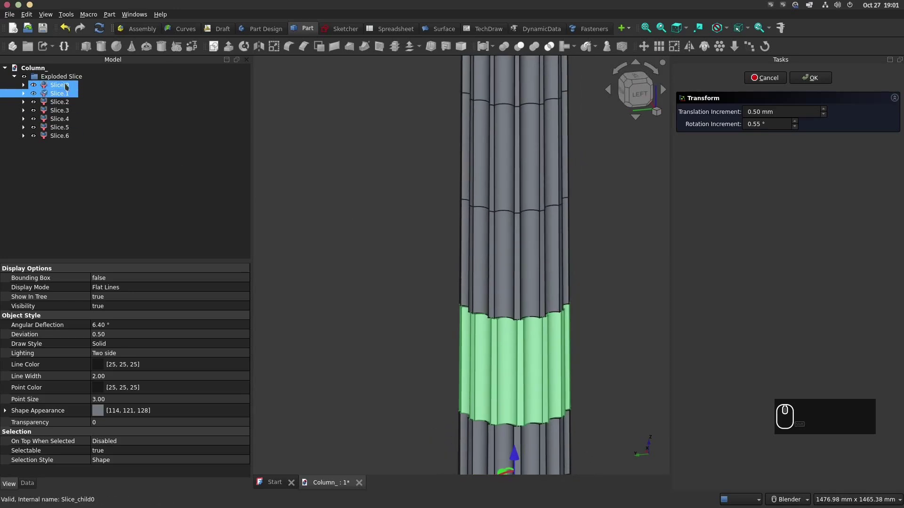
left_click(815, 84)
Step: Transform Slice.3, the middle drum of the shaft, by rotating it slightly about the column's vertical axis
left_click(50, 113)
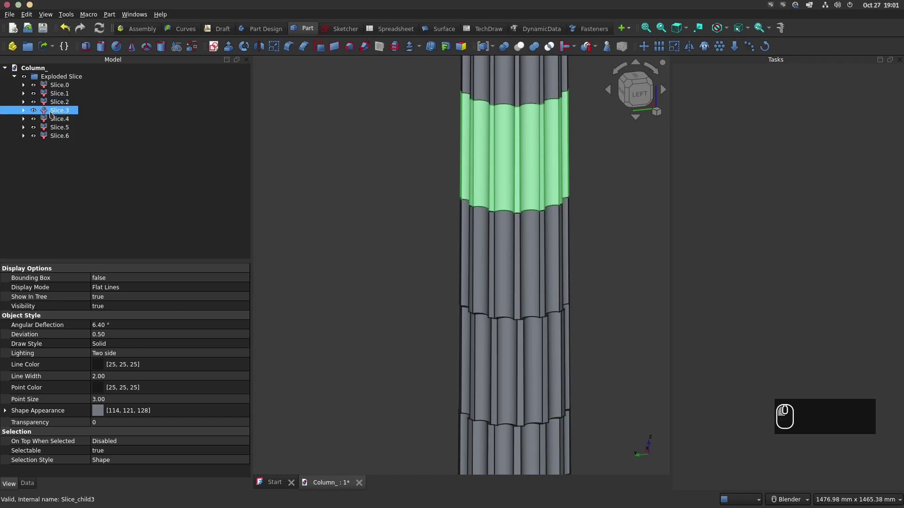
right_click(51, 113)
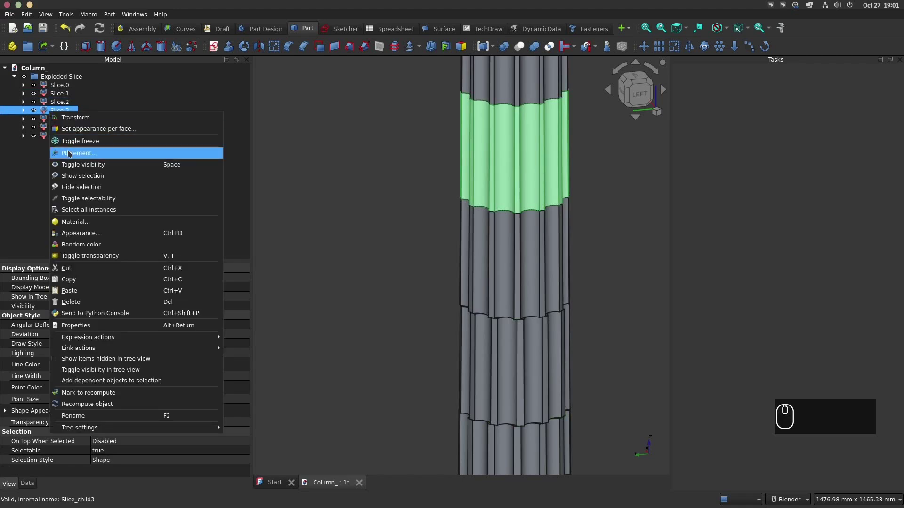
left_click(72, 119)
middle_click_drag(459, 182, 473, 227)
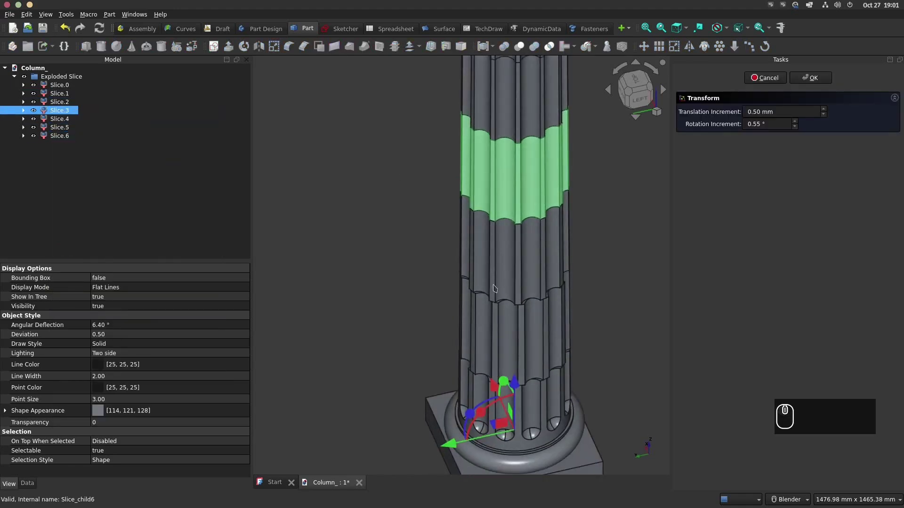
left_click_drag(469, 416, 462, 412)
middle_click_drag(551, 153, 536, 247, "shift")
middle_click_drag(537, 247, 536, 193)
Step: Examine the flute alignment at the drum joints along the whole column, from the base up to the capital
left_click(579, 215)
scroll(580, 226, "down", 5)
middle_click_drag(582, 237, 565, 207)
middle_click_drag(565, 207, 546, 224, "shift")
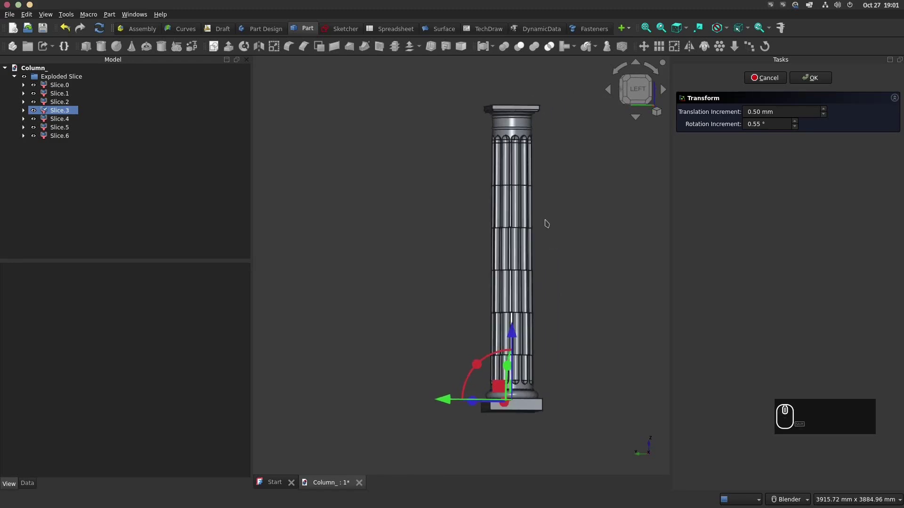
middle_click_drag(517, 290, 521, 221, "shift")
scroll(520, 288, "up", 2)
scroll(520, 287, "up", 5)
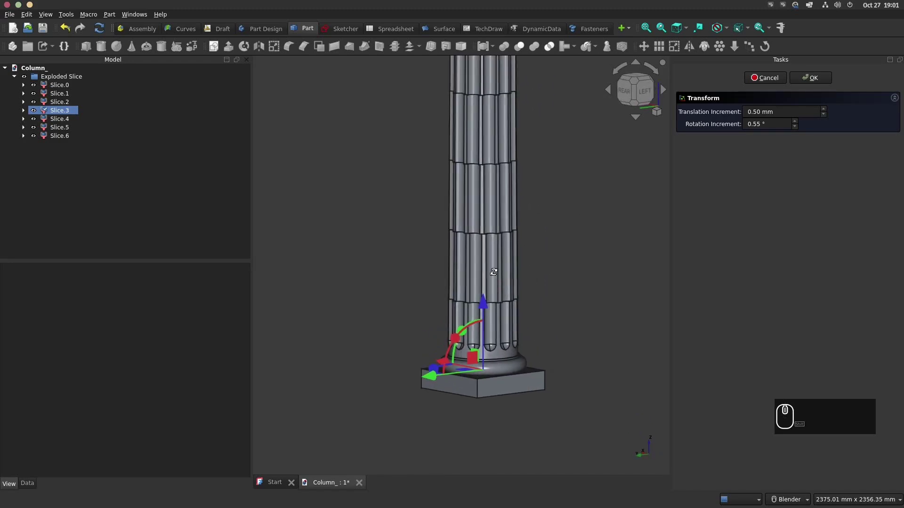
middle_click_drag(496, 285, 483, 266, "shift")
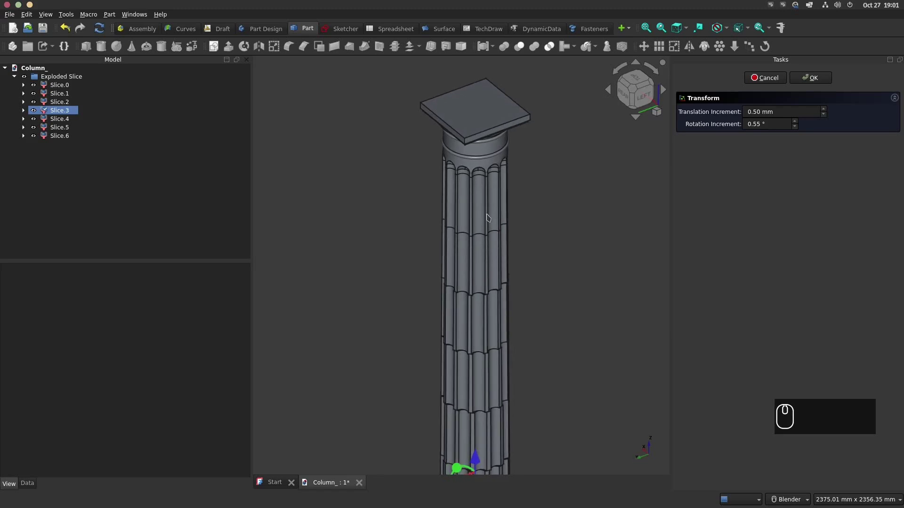
Step: Transform Slice.5, the drum just below the capital, by rotating it about 3.3° around the column's vertical axis
left_click(52, 136)
right_click(51, 136)
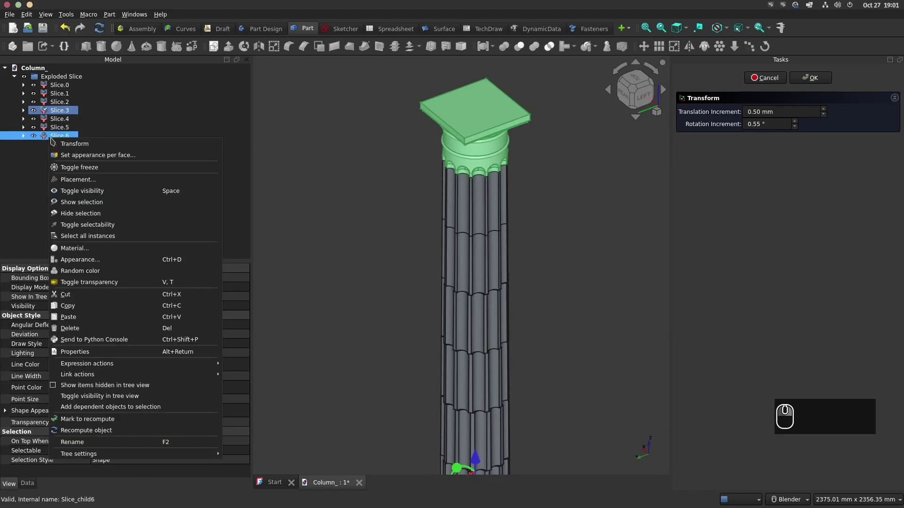
left_click(164, 126)
left_click(60, 128)
right_click(63, 128)
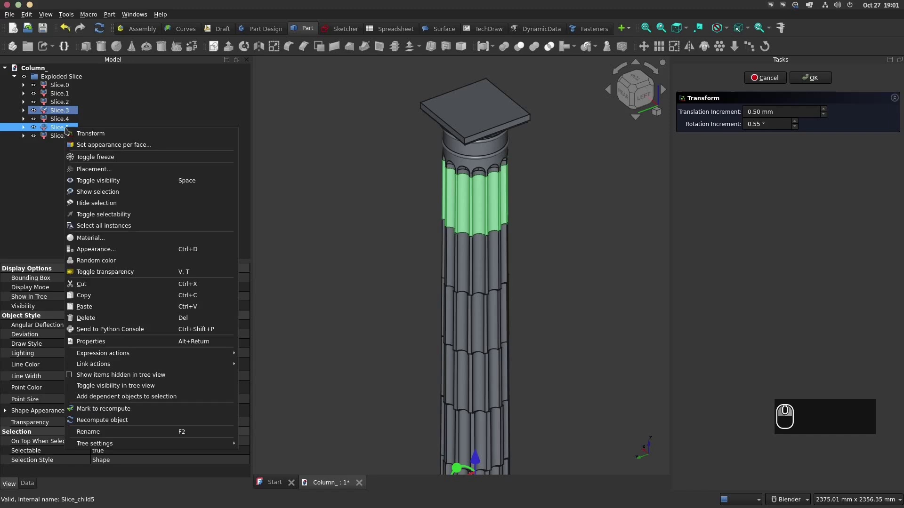
left_click(81, 135)
scroll(513, 234, "down", 3)
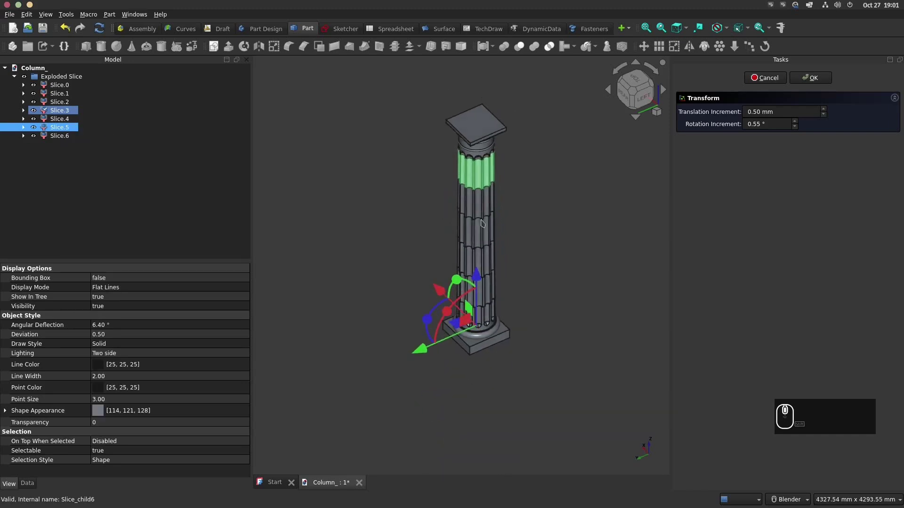
left_click_drag(430, 330, 430, 332)
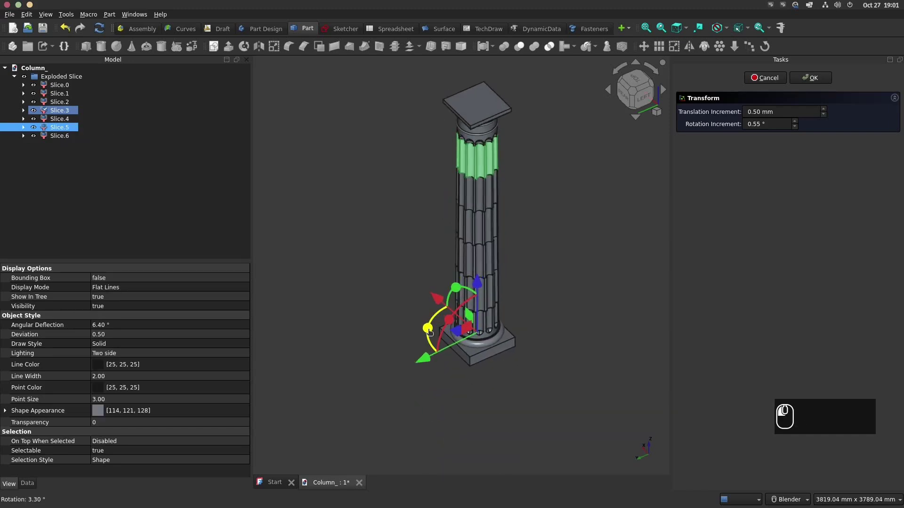
middle_click_drag(561, 209, 522, 236)
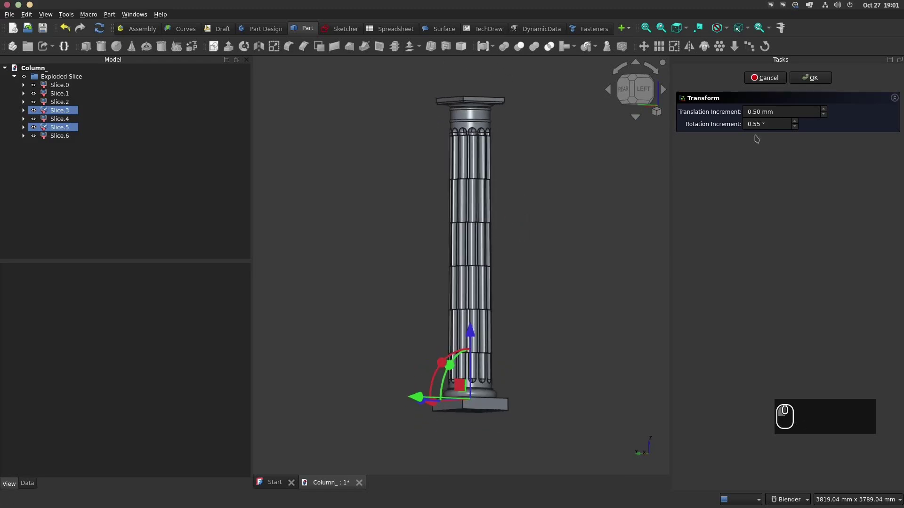
left_click(806, 79)
middle_click_drag(543, 151, 528, 194)
scroll(524, 214, "up", 3)
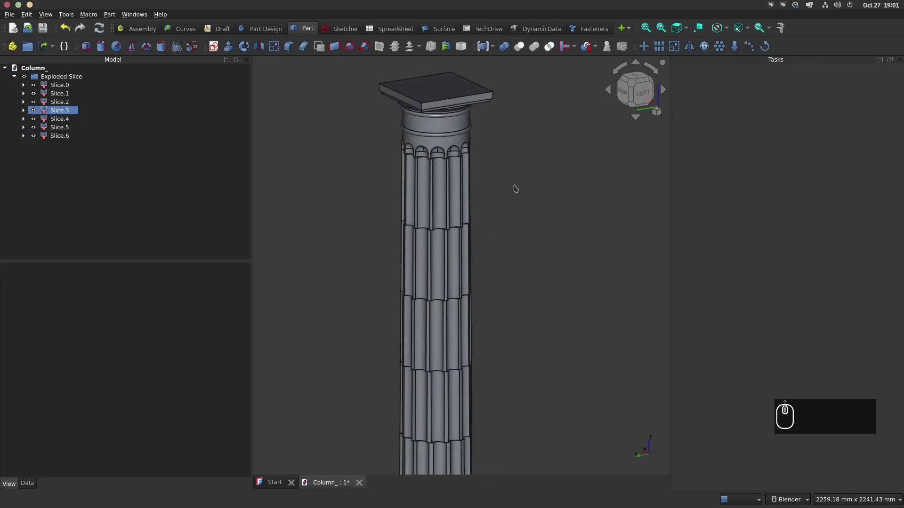